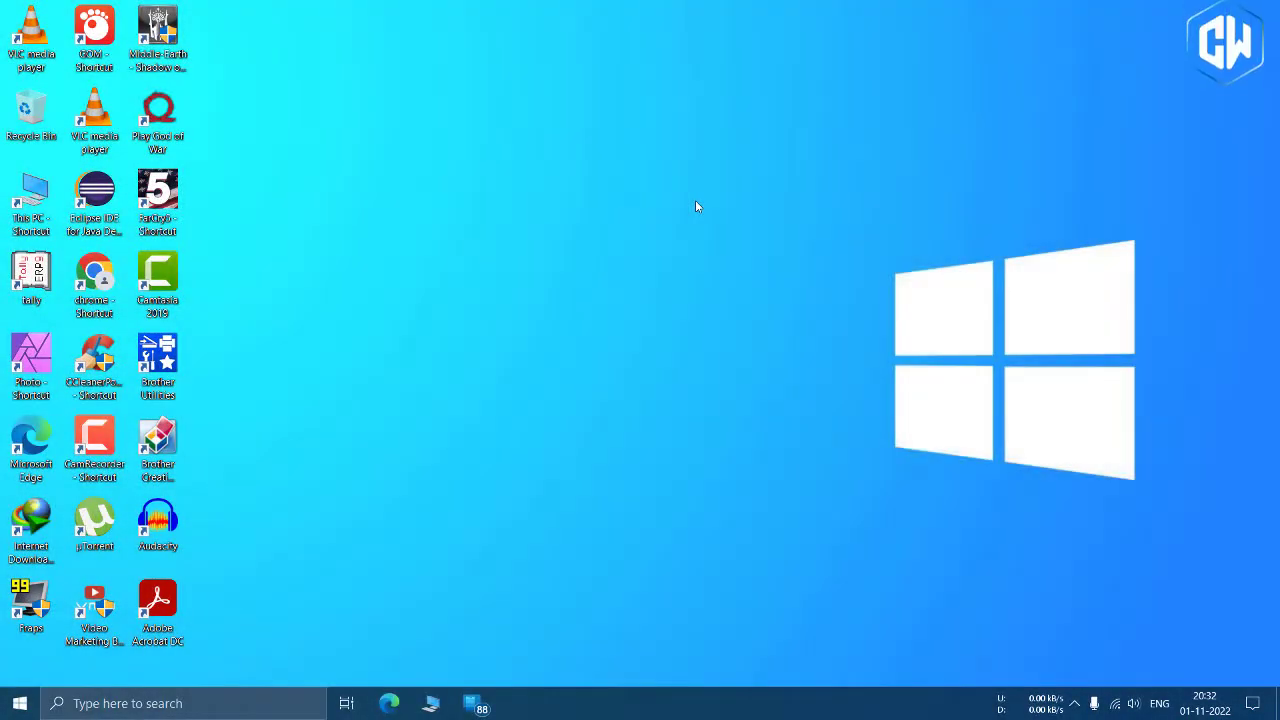
Step: Refresh the desktop from its context menu
right_click(697, 206)
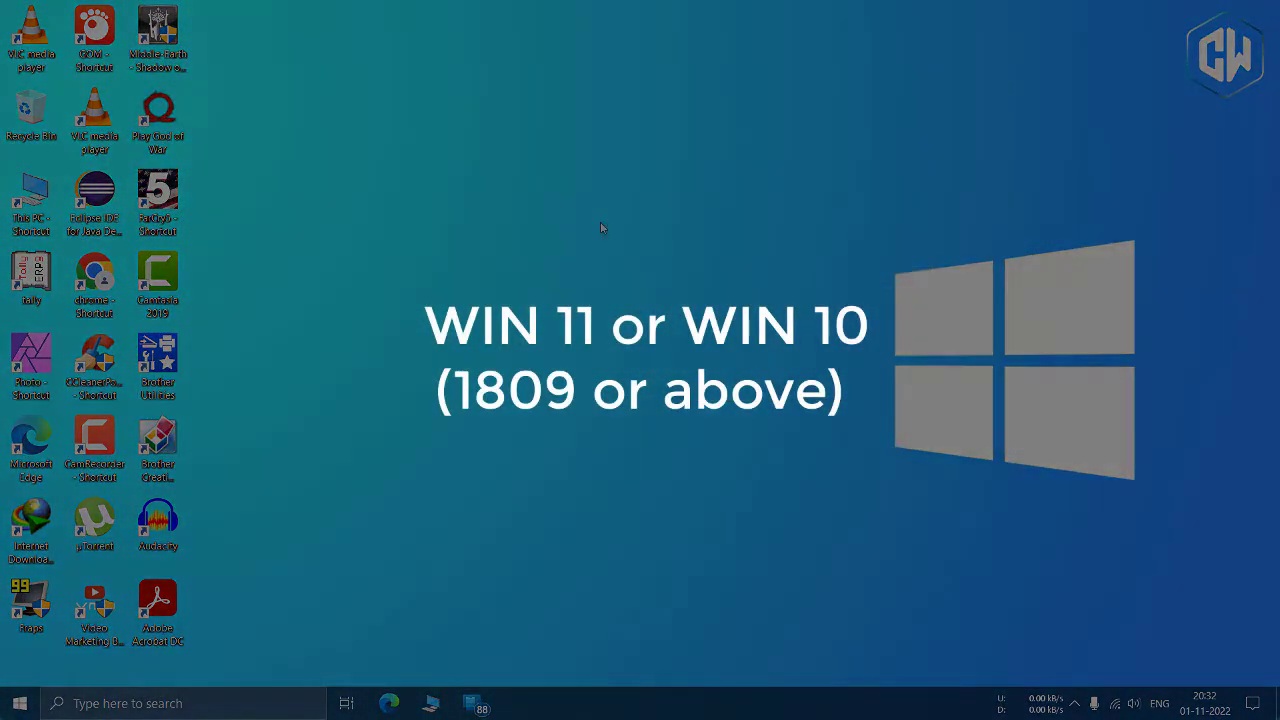
right_click(601, 223)
click(638, 296)
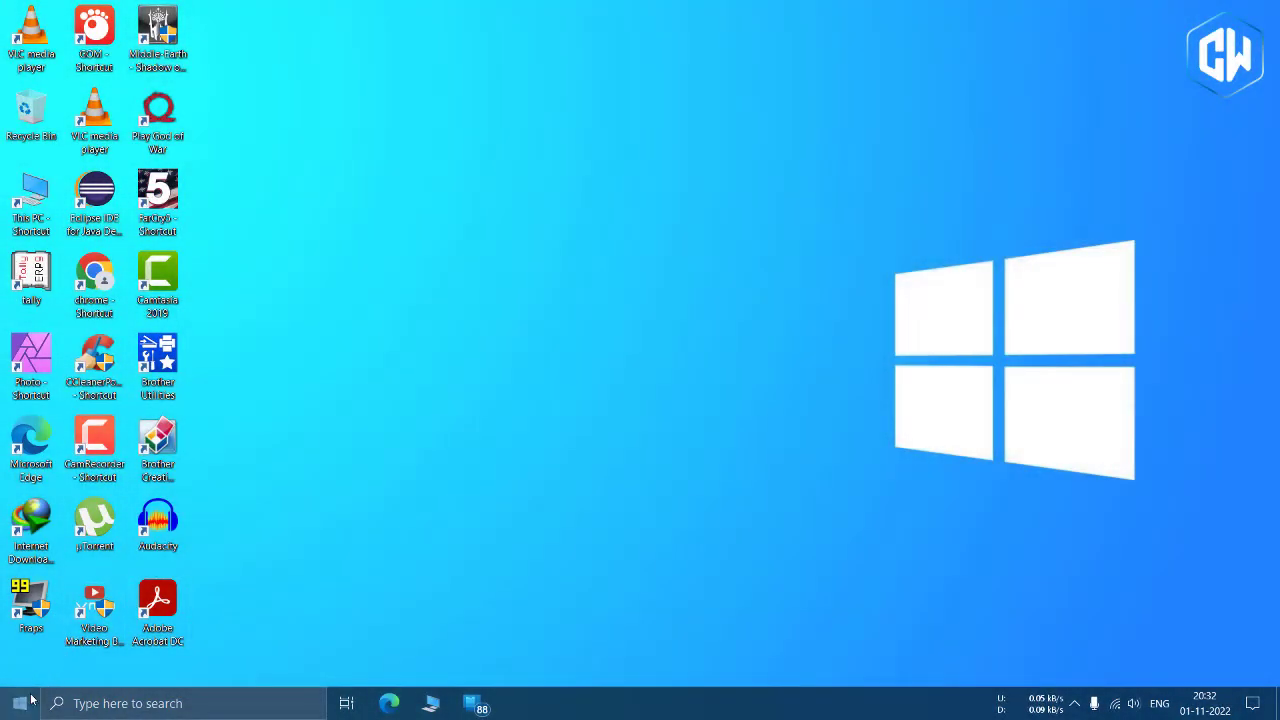
Step: Check the PC's specs in Settings > System > About, confirming Windows 10 Pro 21H2
click(31, 701)
click(24, 624)
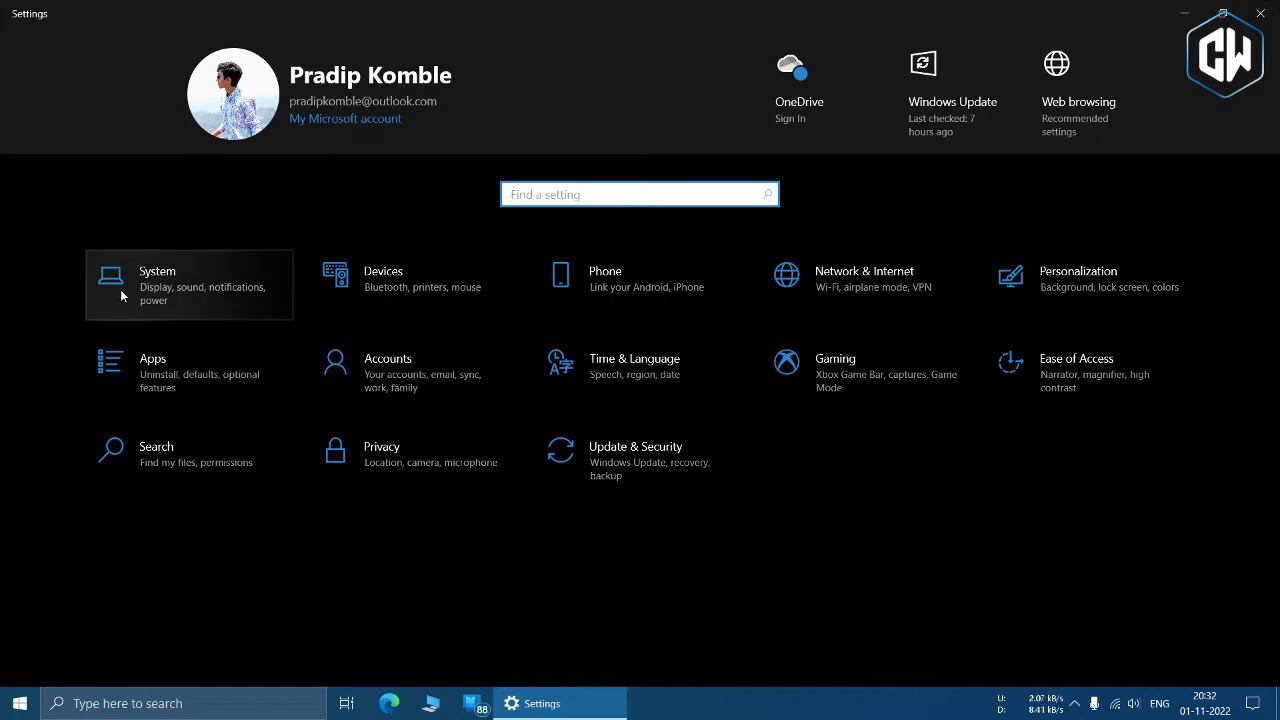
click(120, 290)
scroll(115, 320, down, 2)
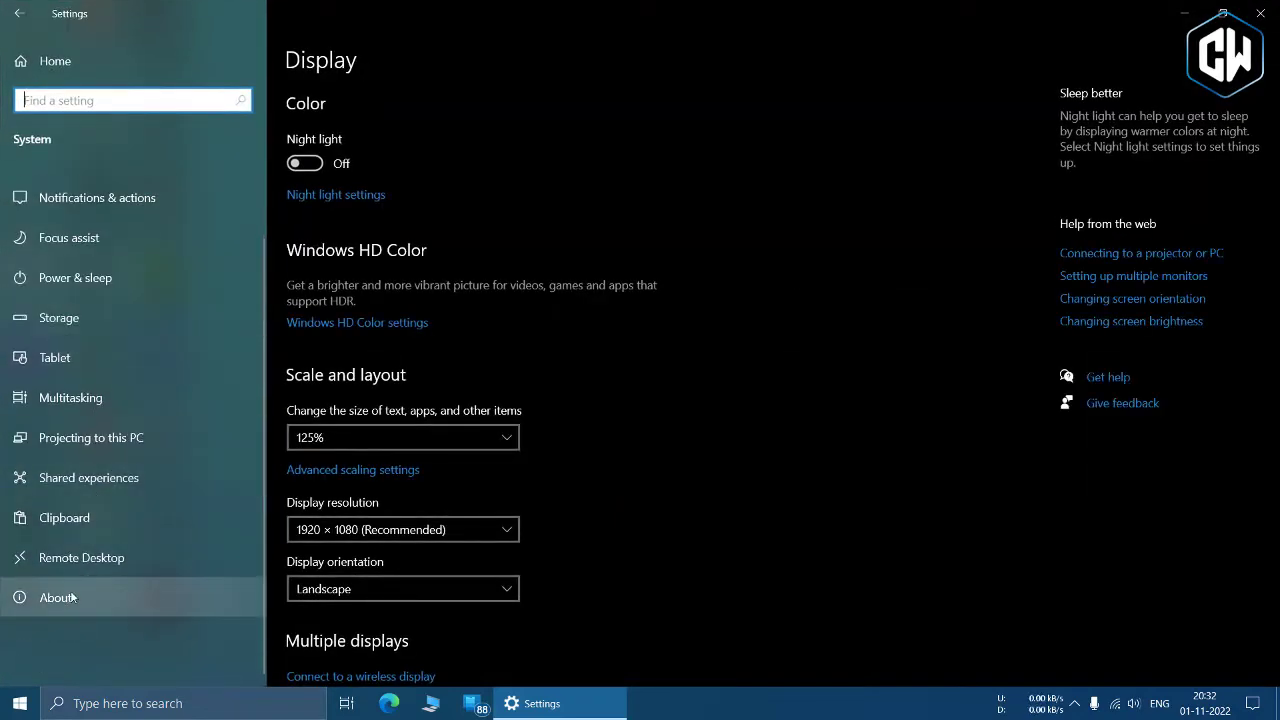
click(40, 600)
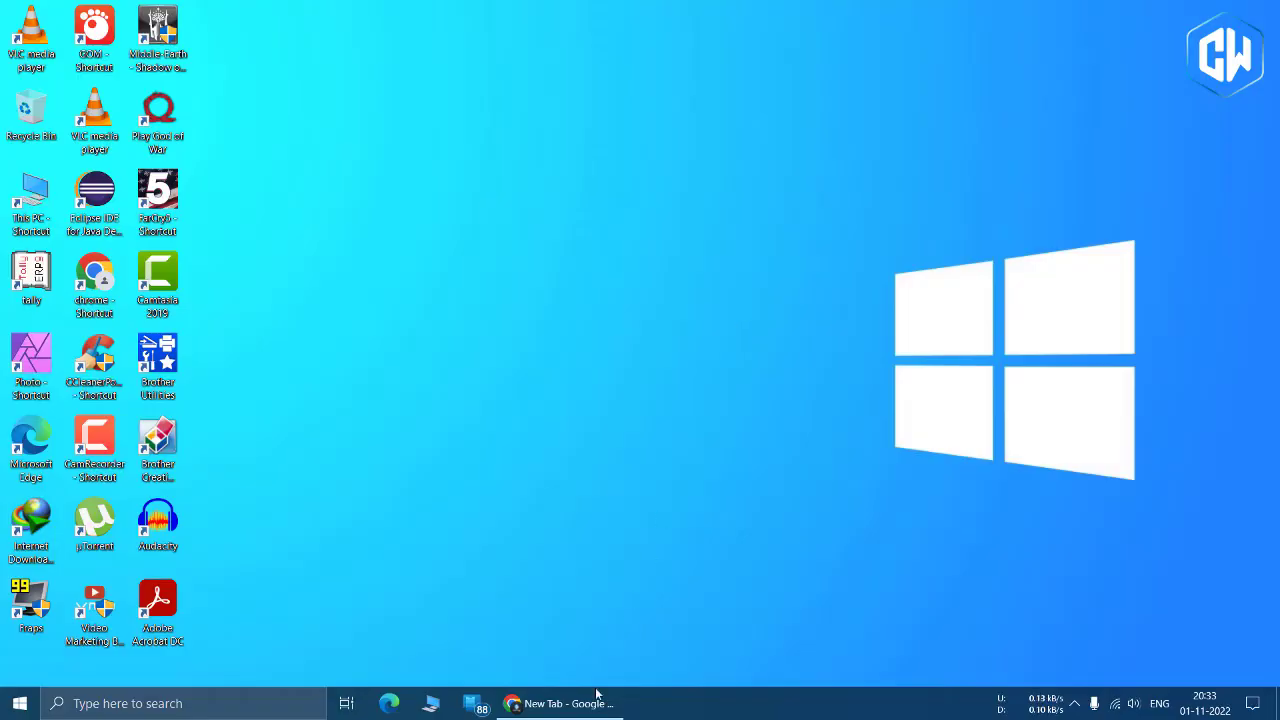
Step: Maximize Chrome, visit pcmanager.microsoft.com and download MSPCManagerSetup.exe via IDM
click(597, 694)
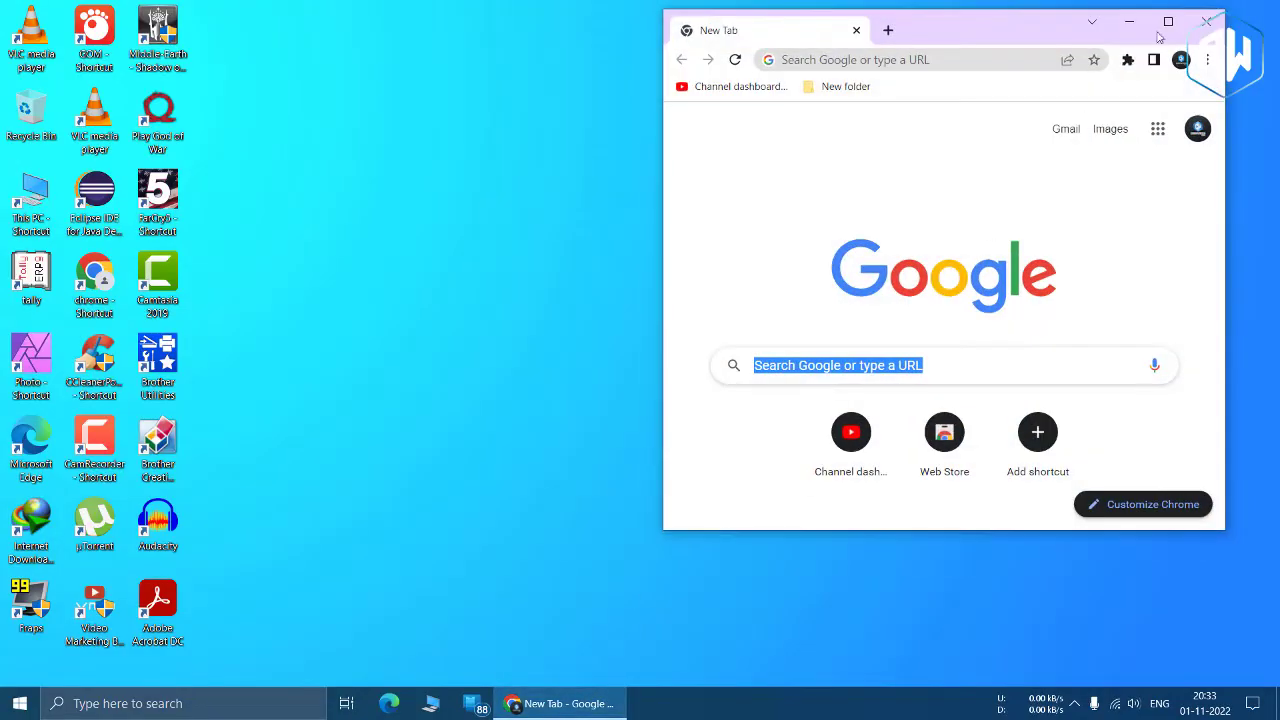
click(1160, 37)
click(249, 40)
text(pcm)
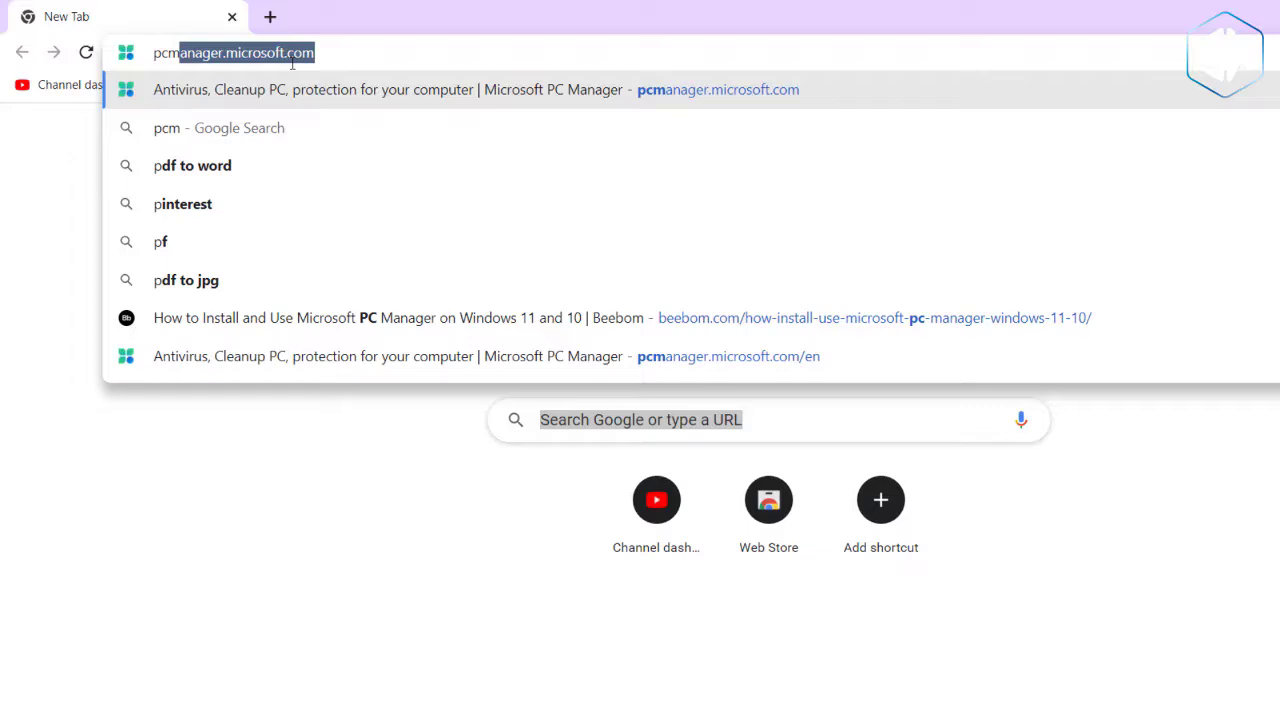
text(anager.mi)
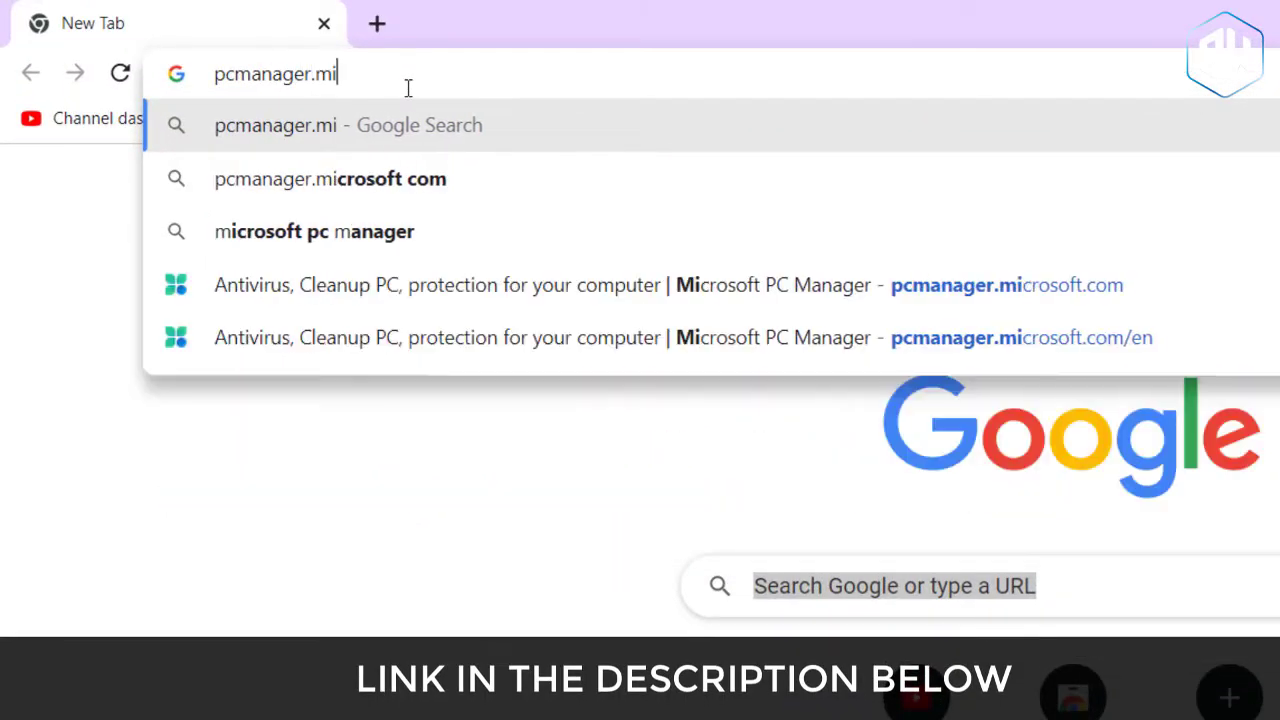
text(crosoft)
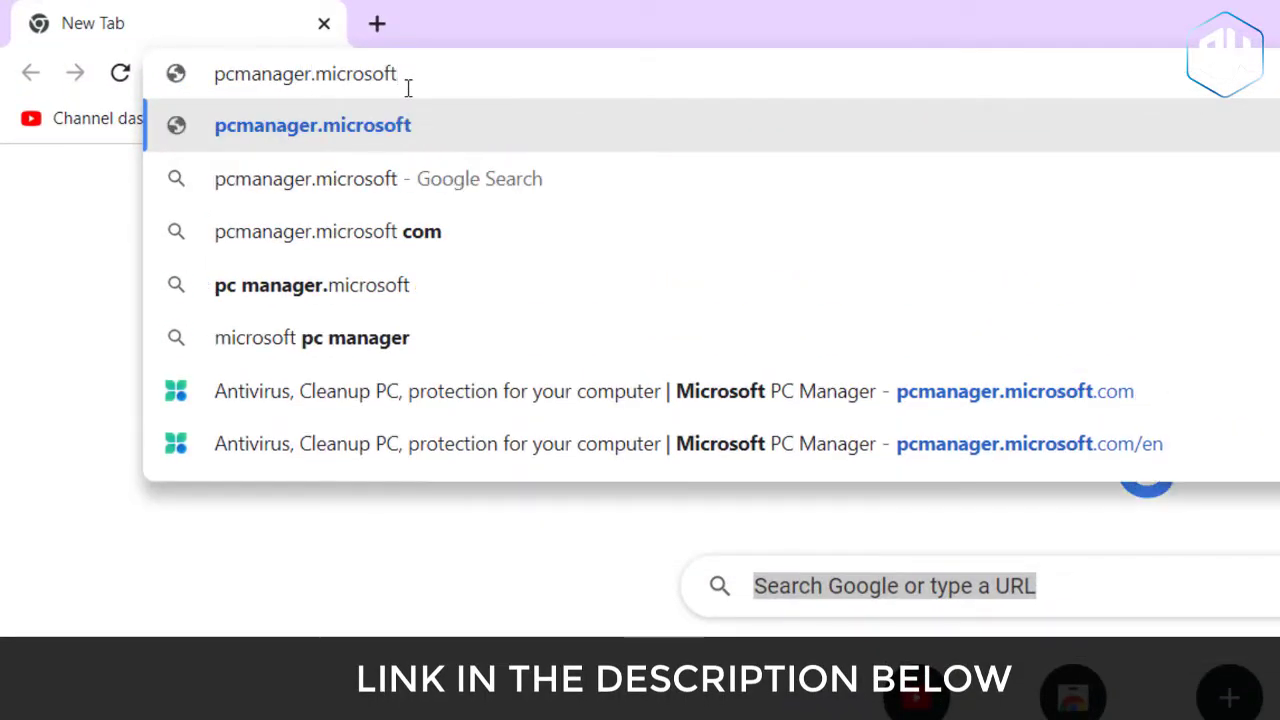
text(.com)
key(Return)
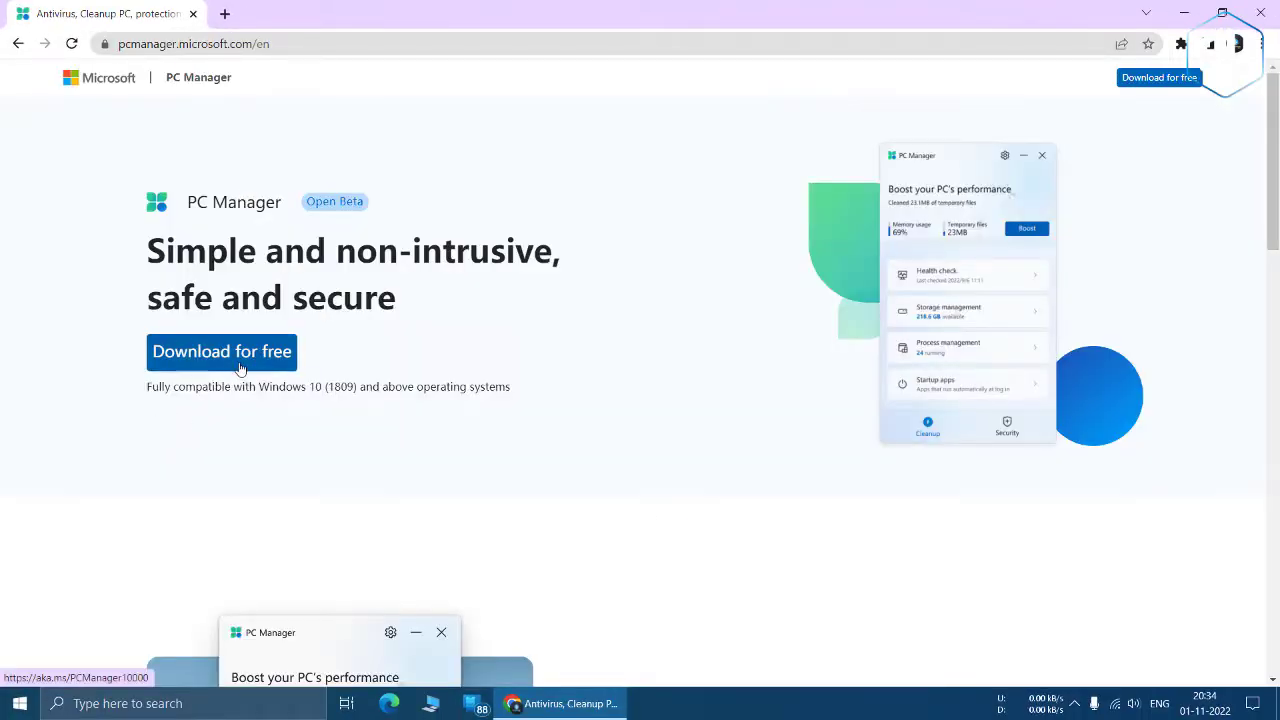
click(240, 369)
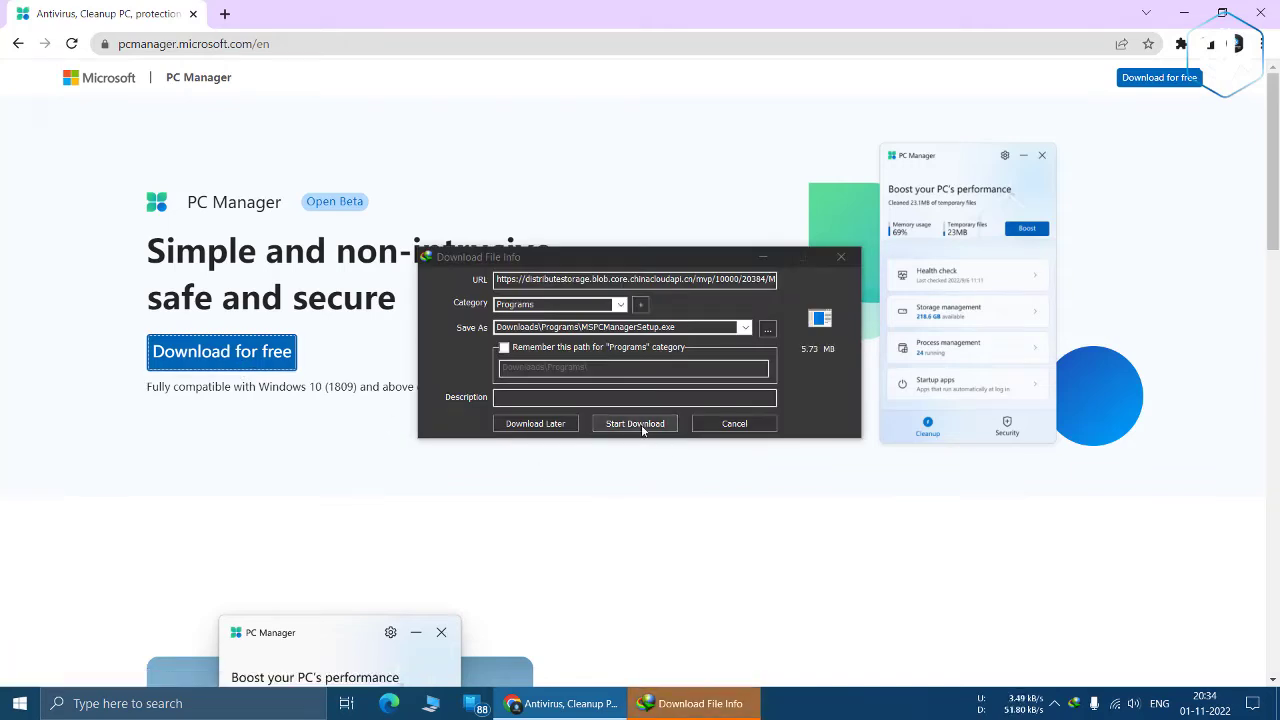
click(643, 428)
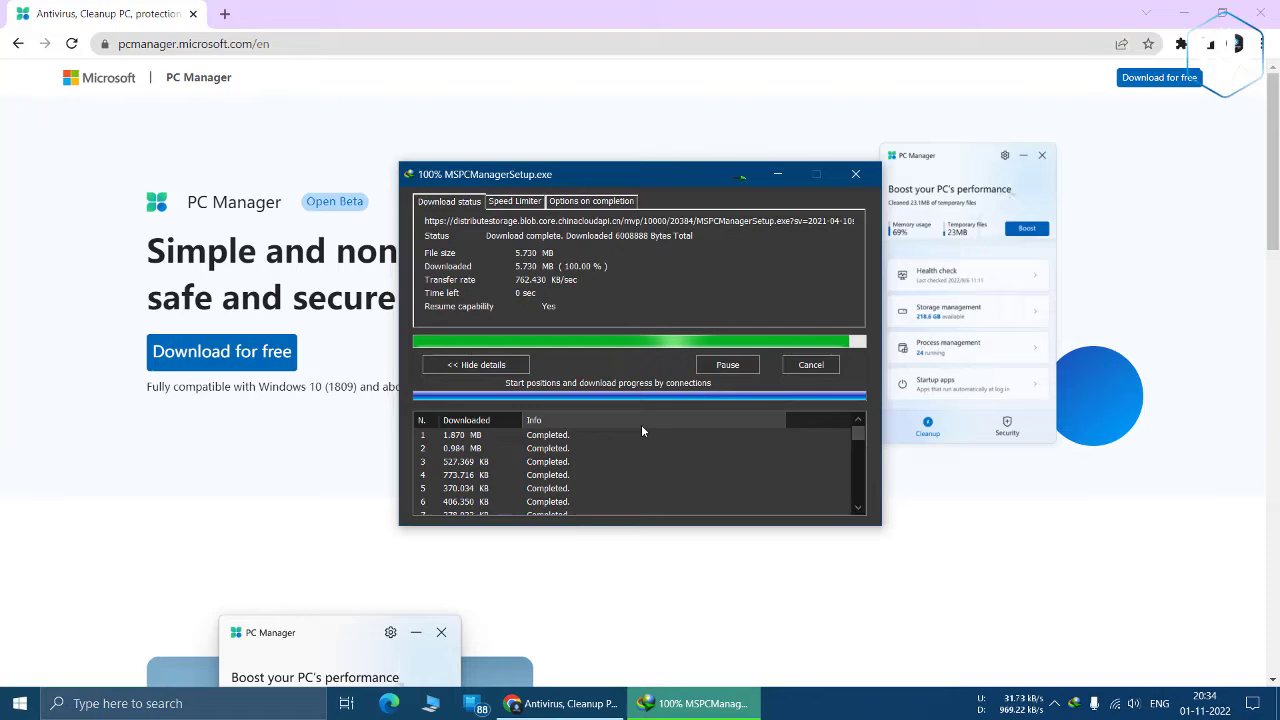
Step: Run MSPCManagerSetup.exe, accept the license agreement and install PC Manager
click(506, 405)
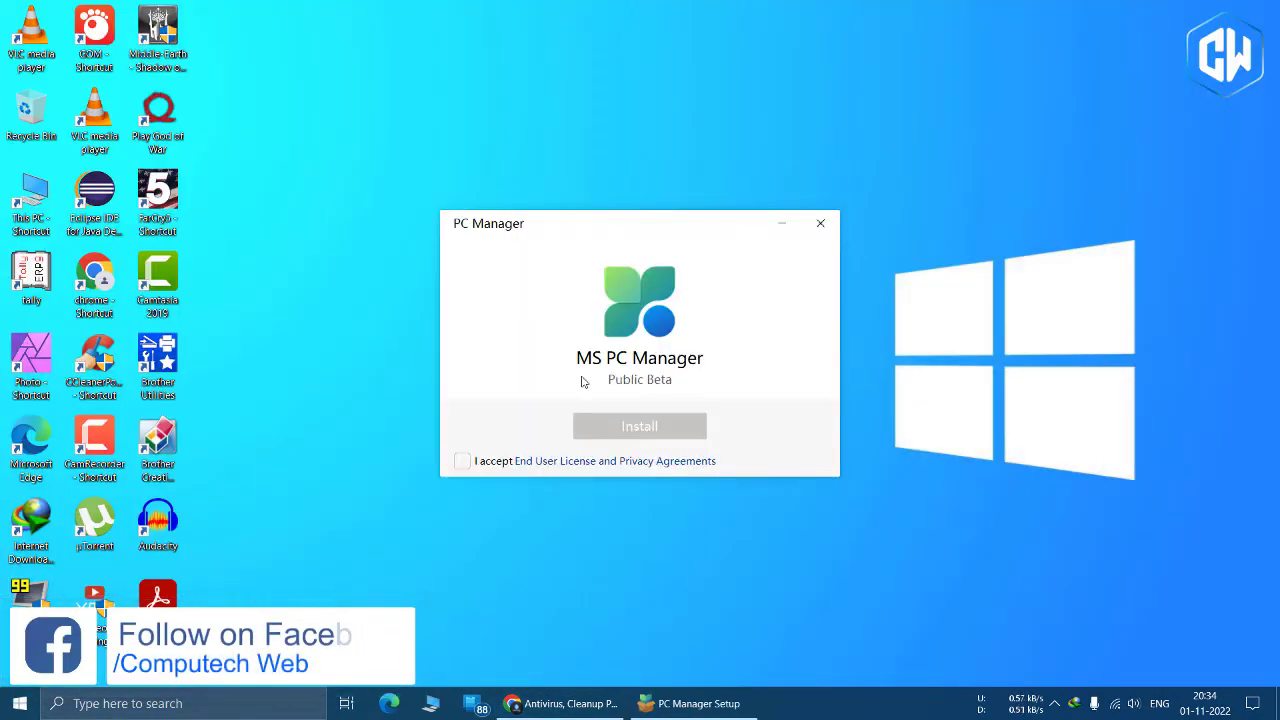
click(462, 461)
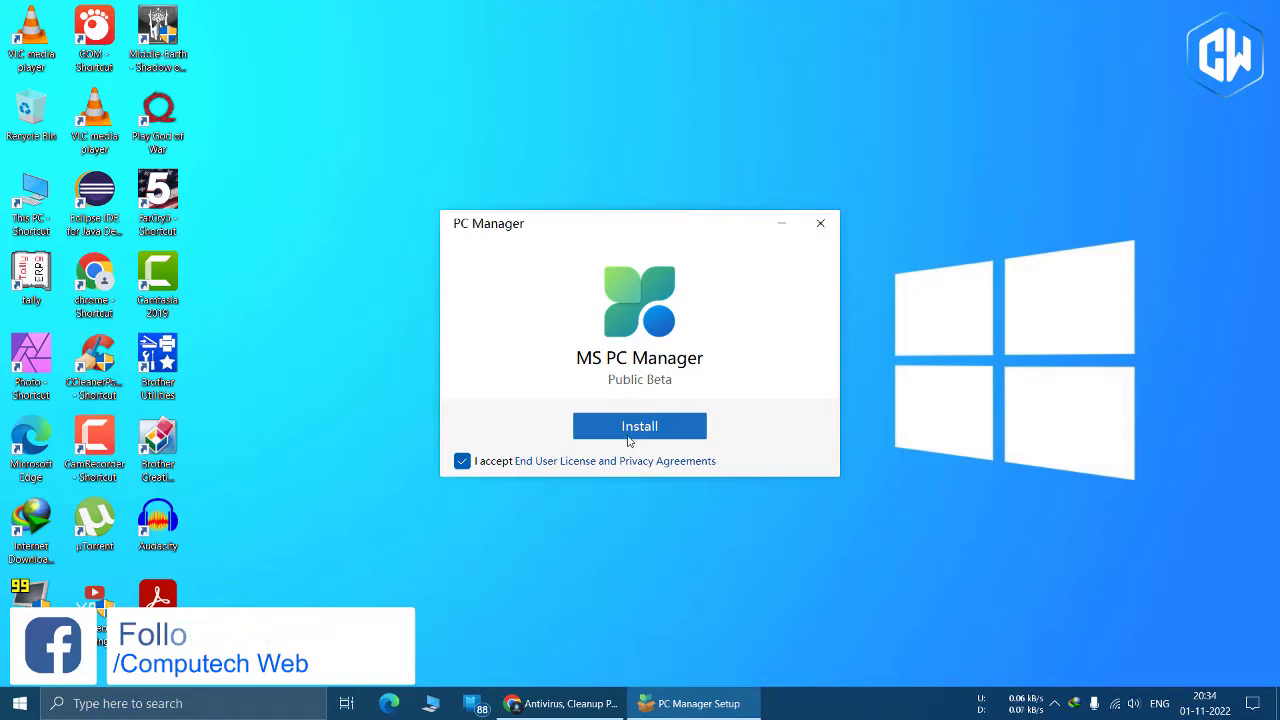
click(628, 437)
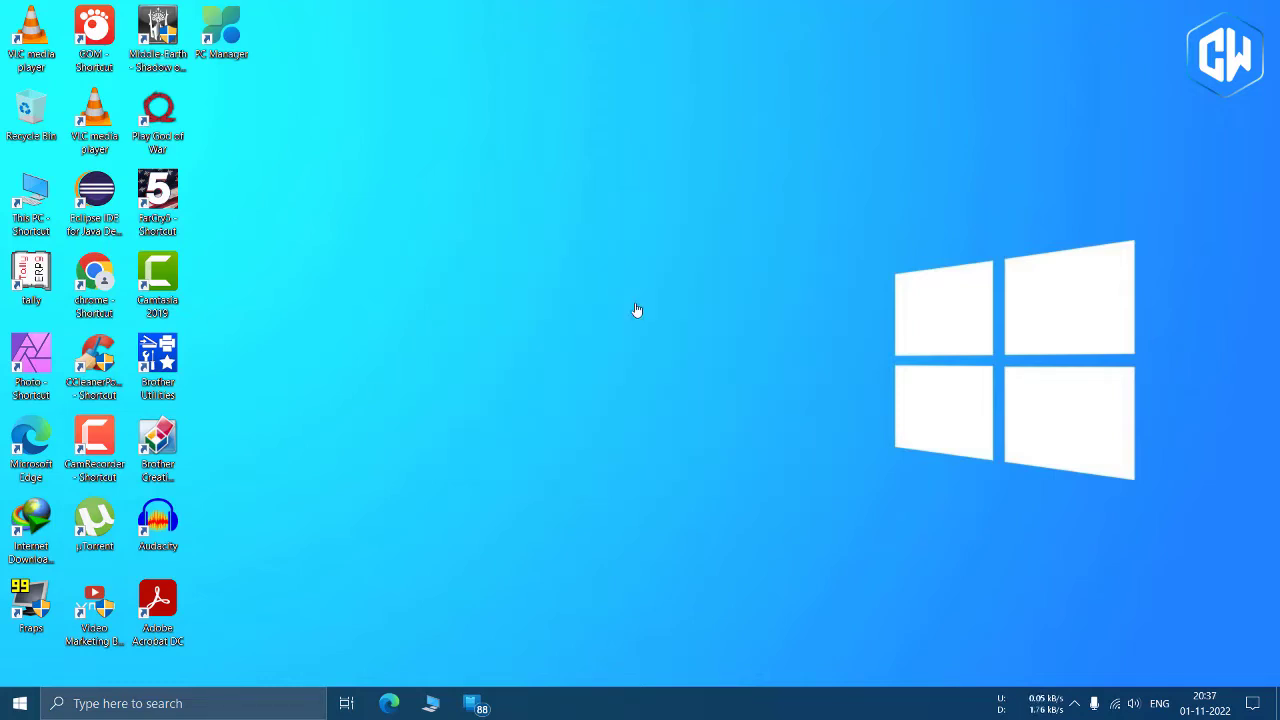
Step: Launch PC Manager from its desktop shortcut and show the hidden tray icons
click(27, 701)
mouse_move(20, 400)
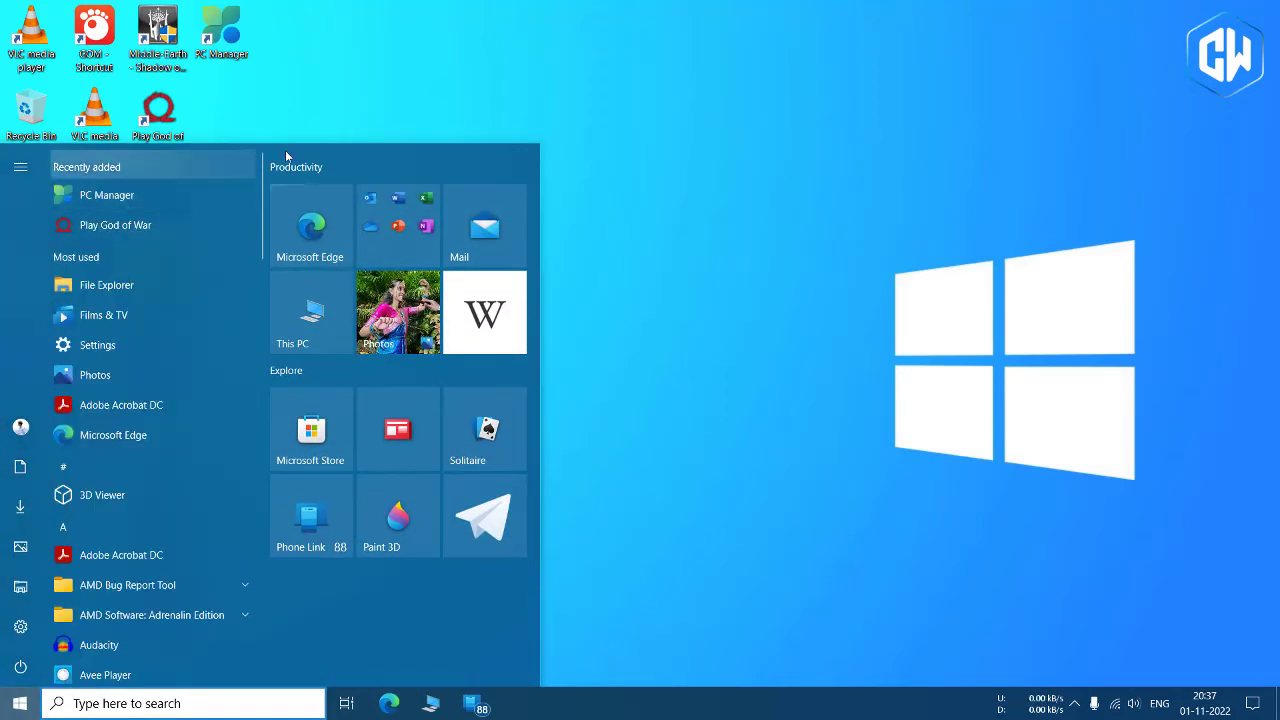
click(324, 116)
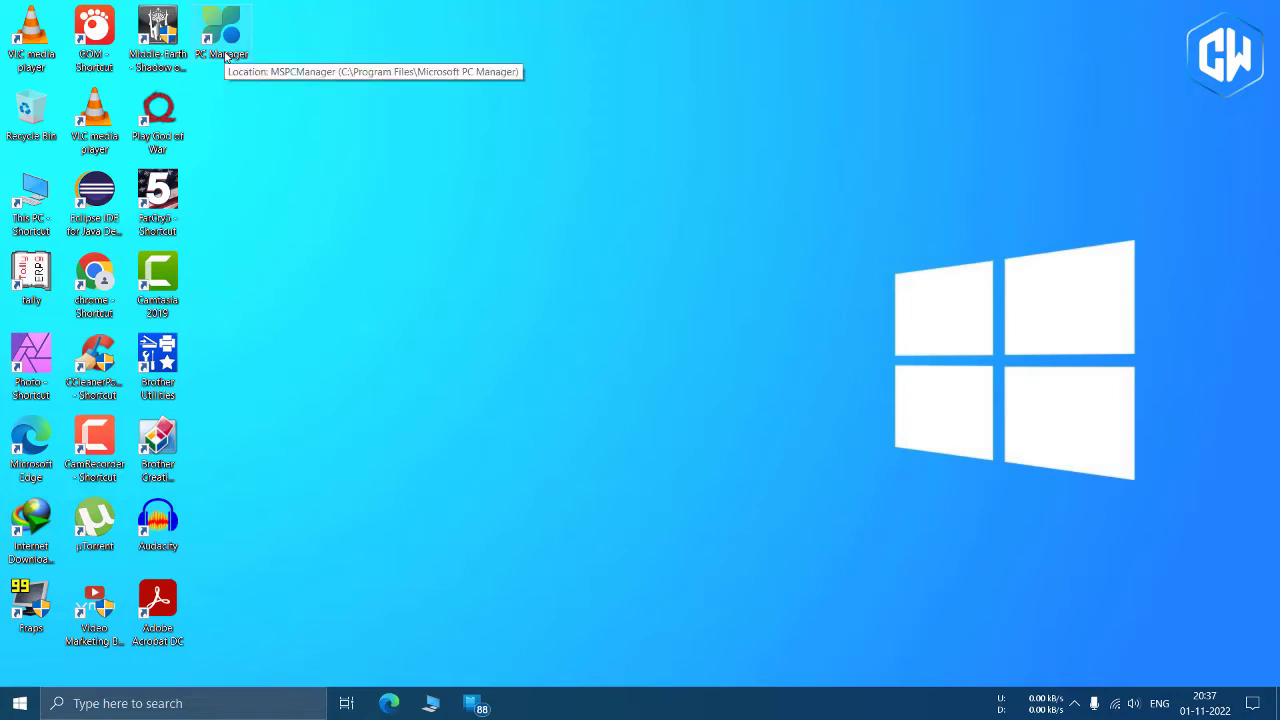
double_click(222, 40)
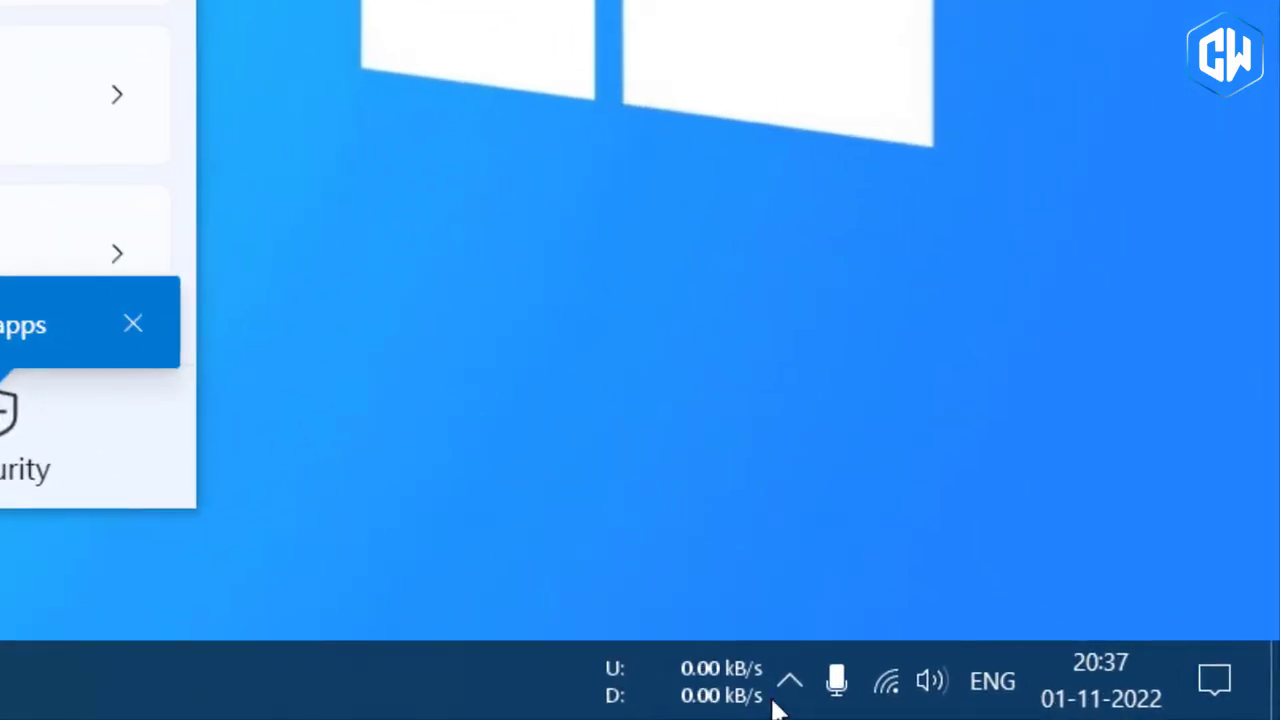
click(788, 684)
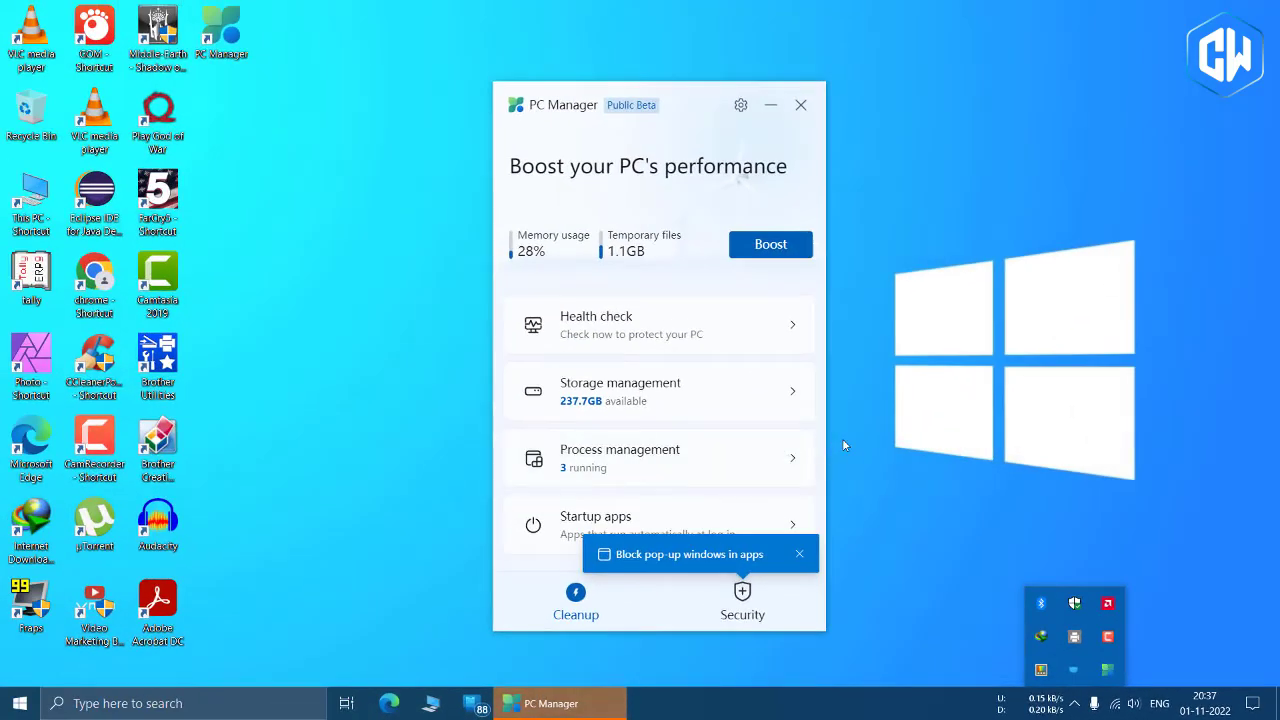
Step: Run Boost, clearing 1.1GB of temporary files and dropping memory use to 23%
click(843, 445)
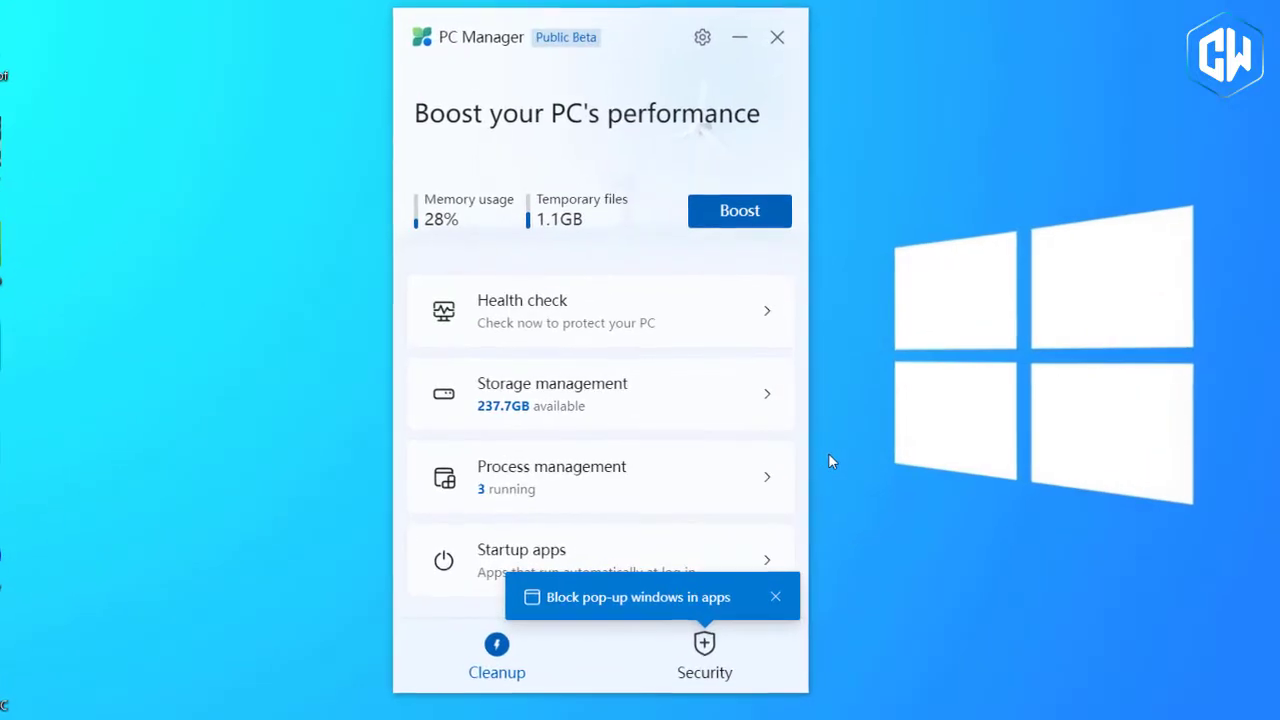
click(737, 226)
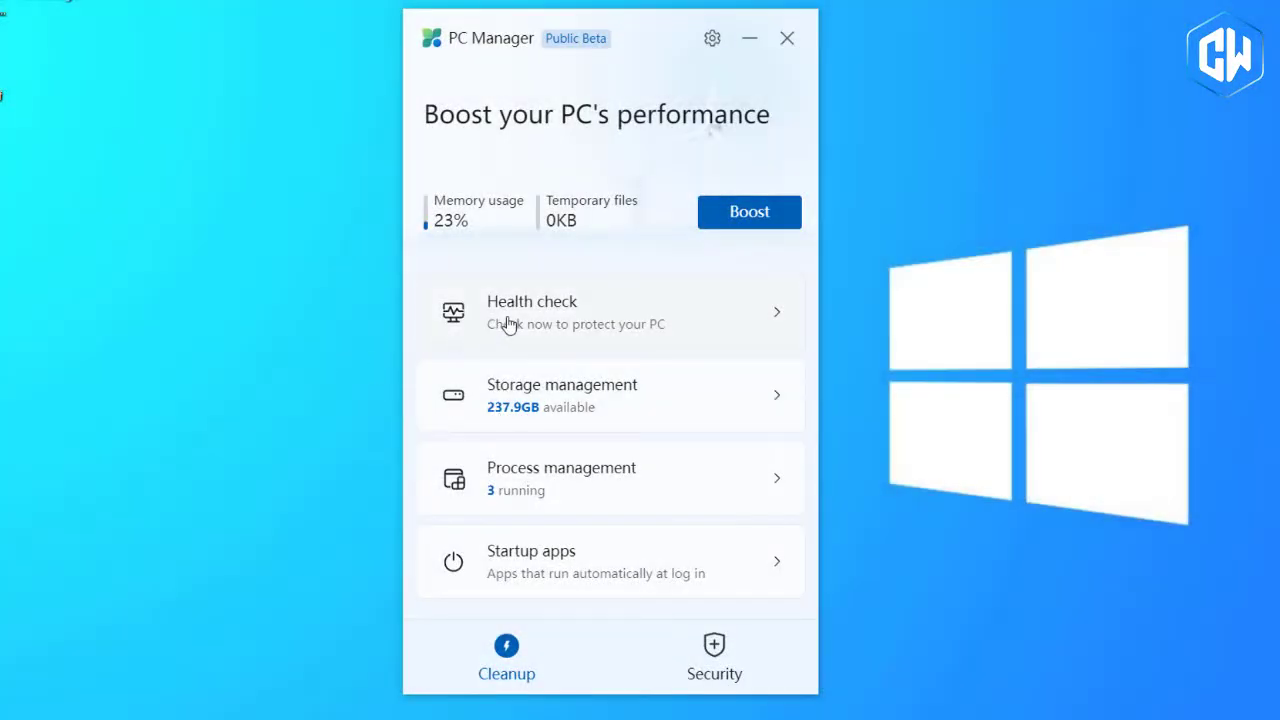
Step: Run a health check and clean the recent file list it found
click(508, 320)
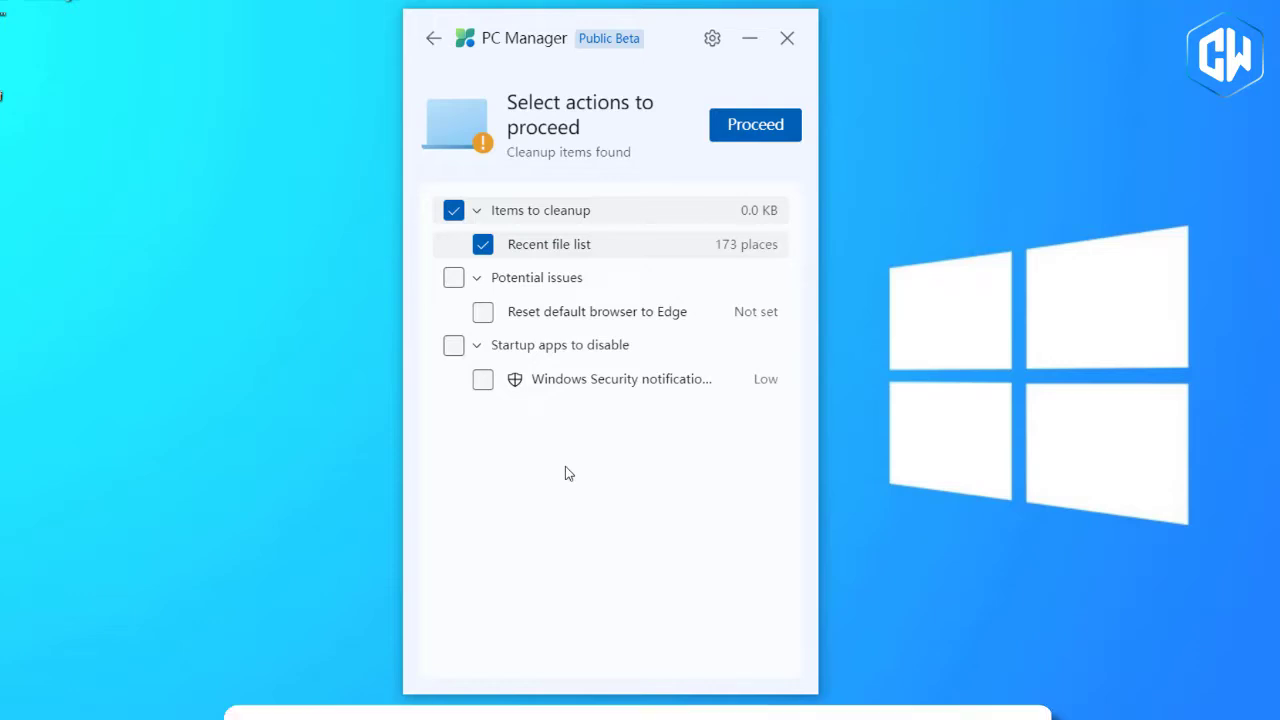
click(758, 136)
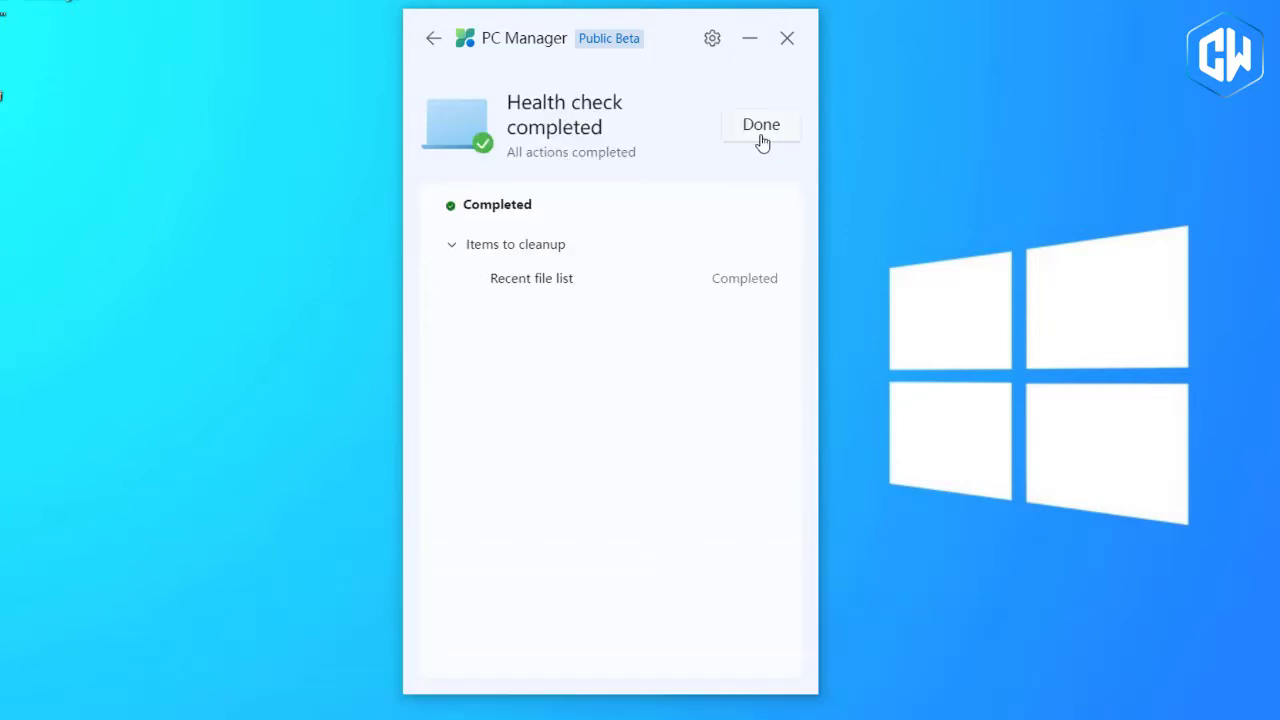
click(762, 130)
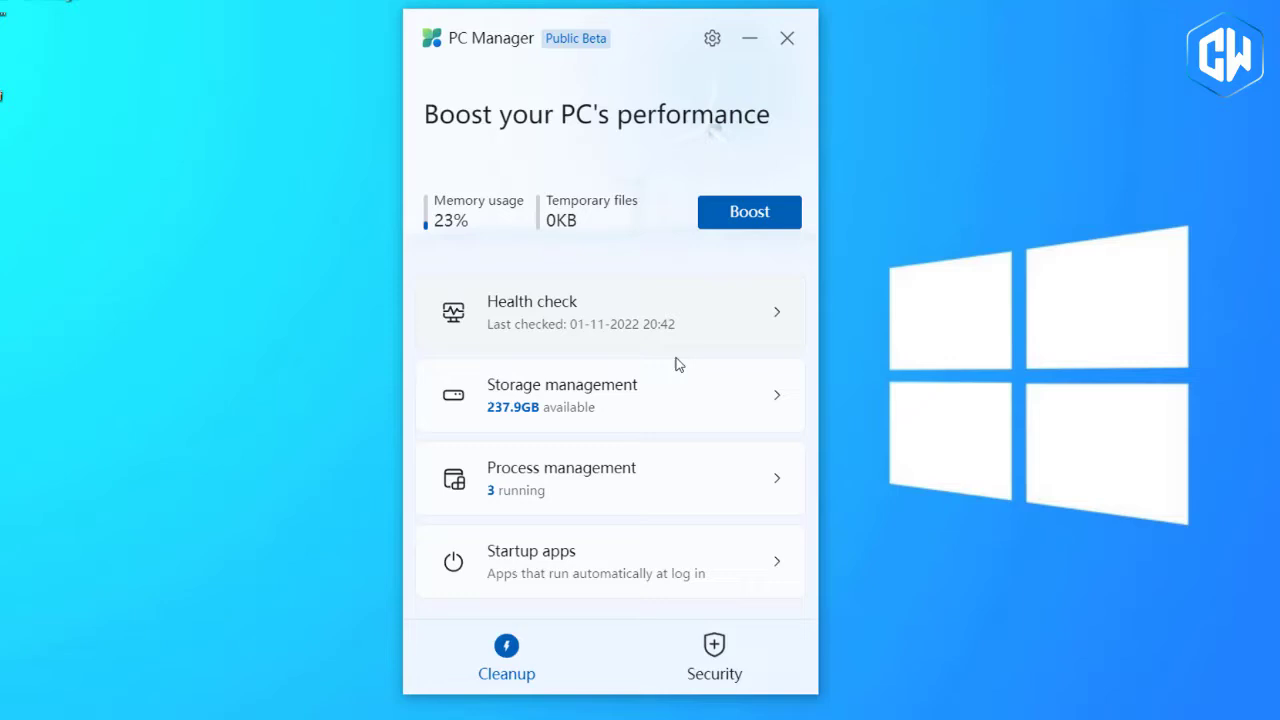
Step: Run a deep cleanup in Storage management, freeing 348.4 MB of system and web cache
click(617, 418)
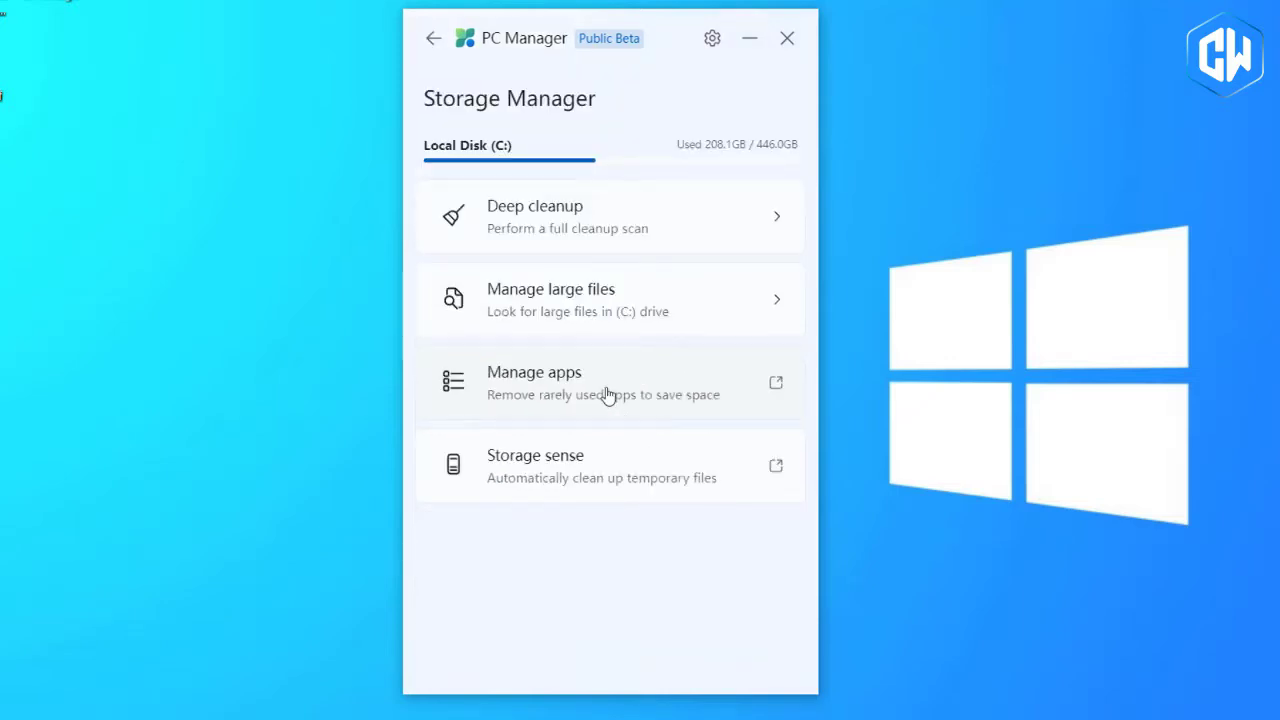
click(565, 237)
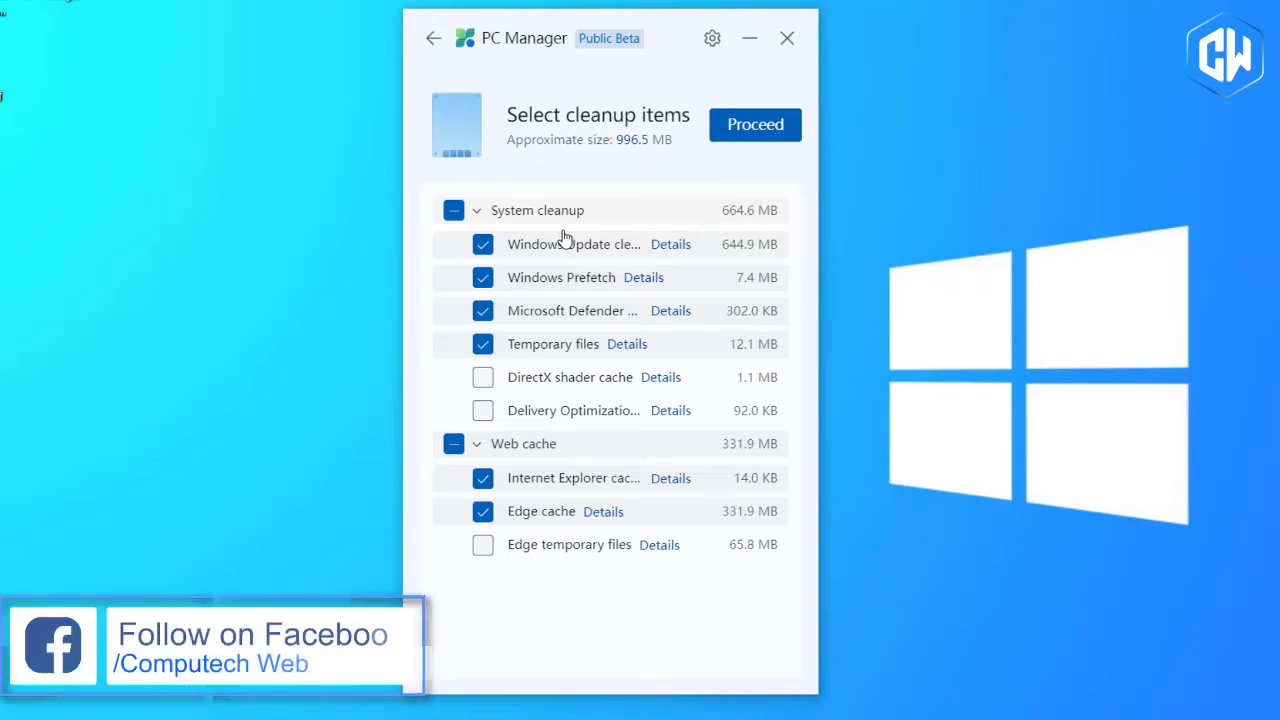
click(766, 138)
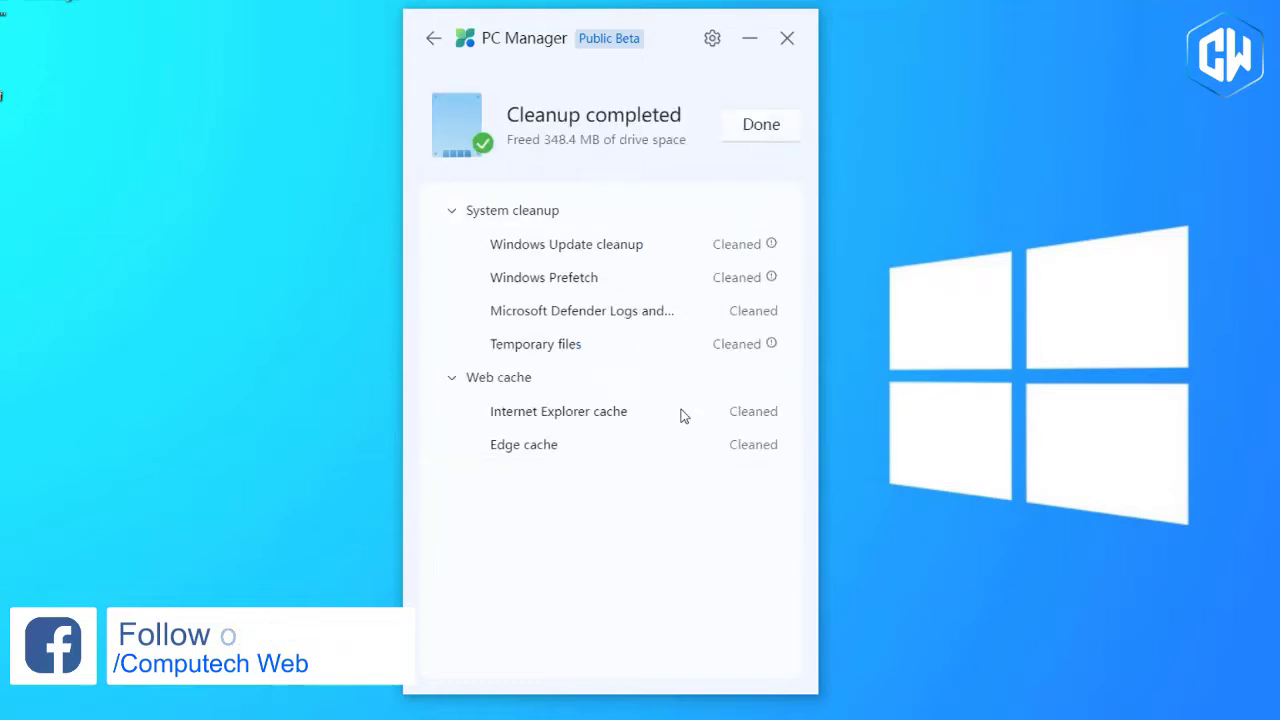
click(750, 132)
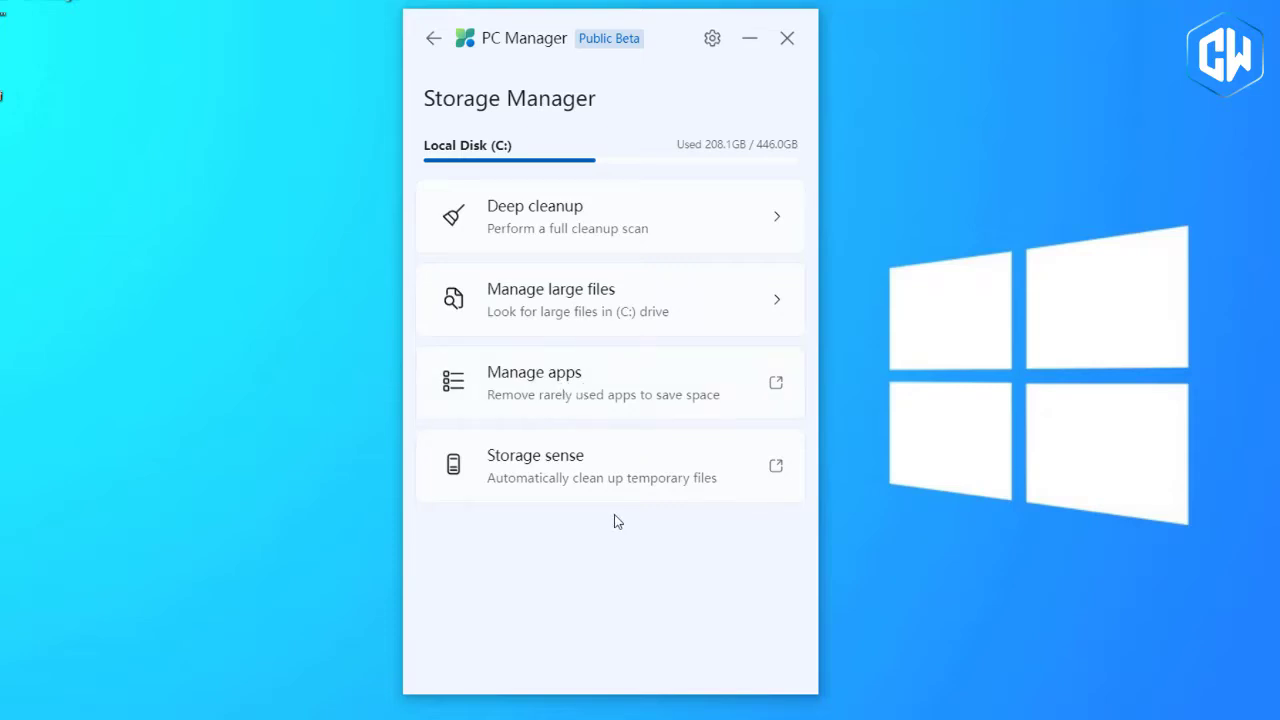
Step: End the IDM, Status Monitor and IDM agent processes in Process management
click(433, 44)
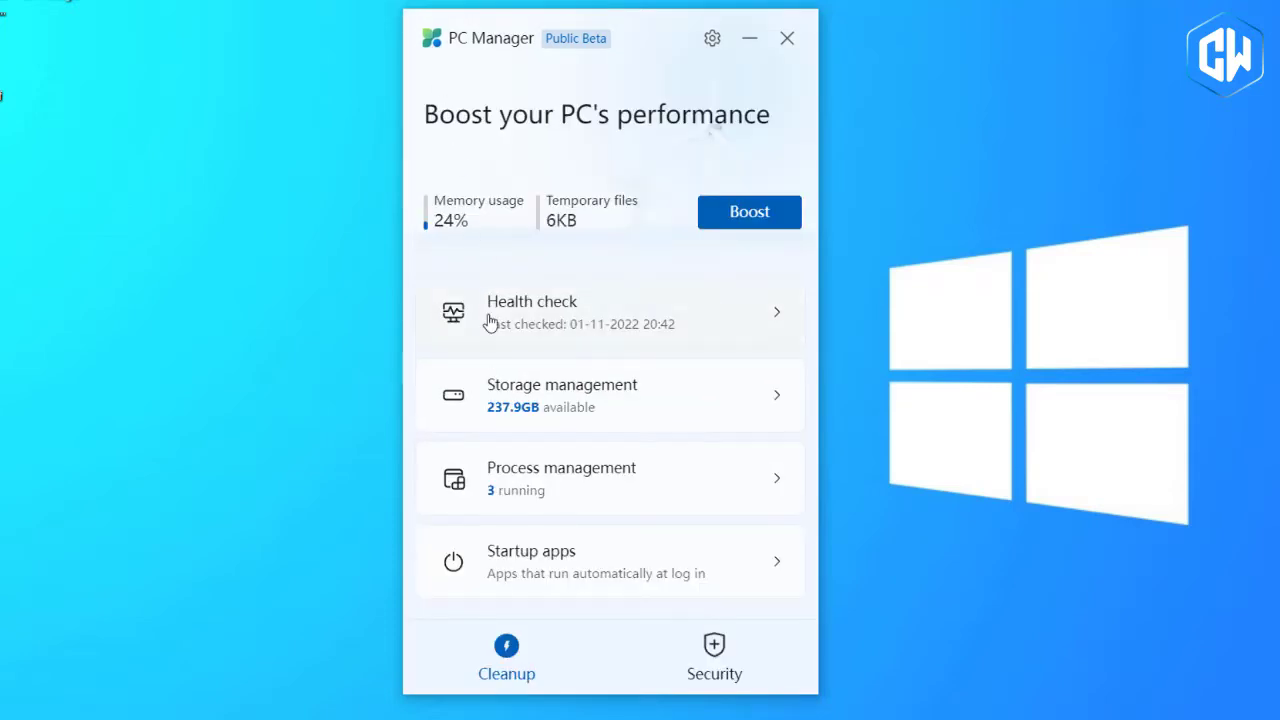
click(537, 476)
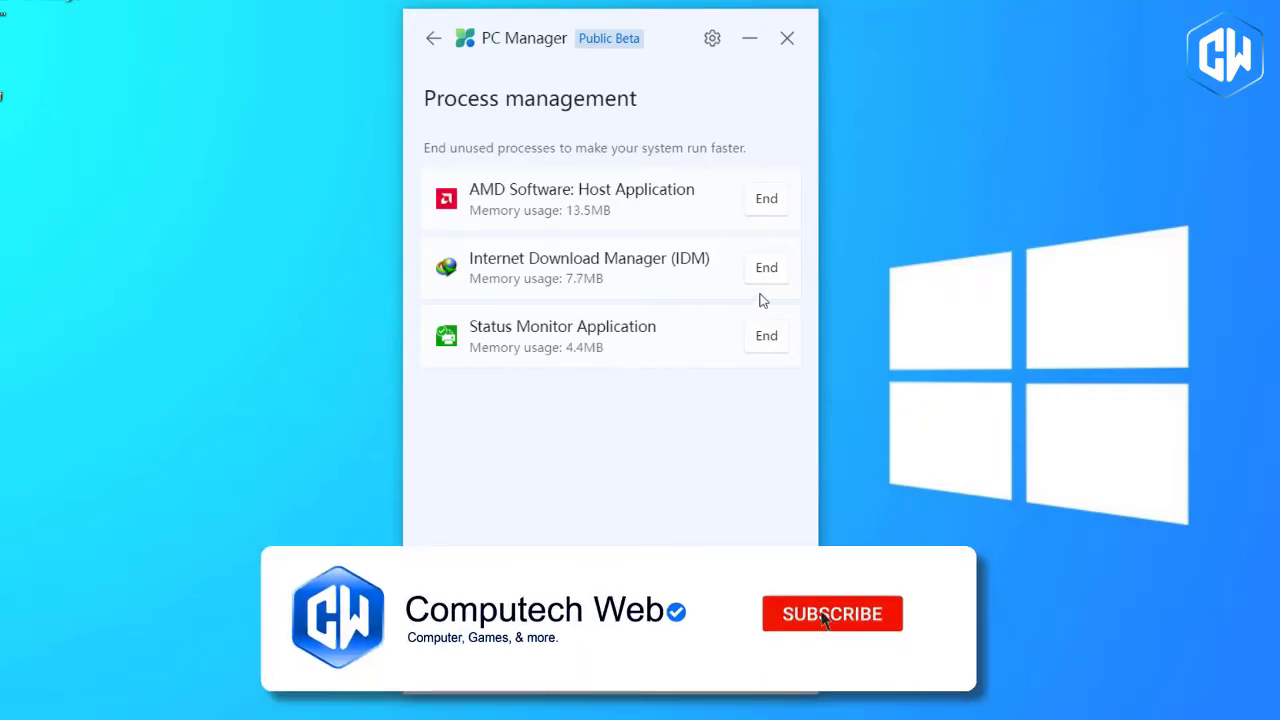
click(766, 272)
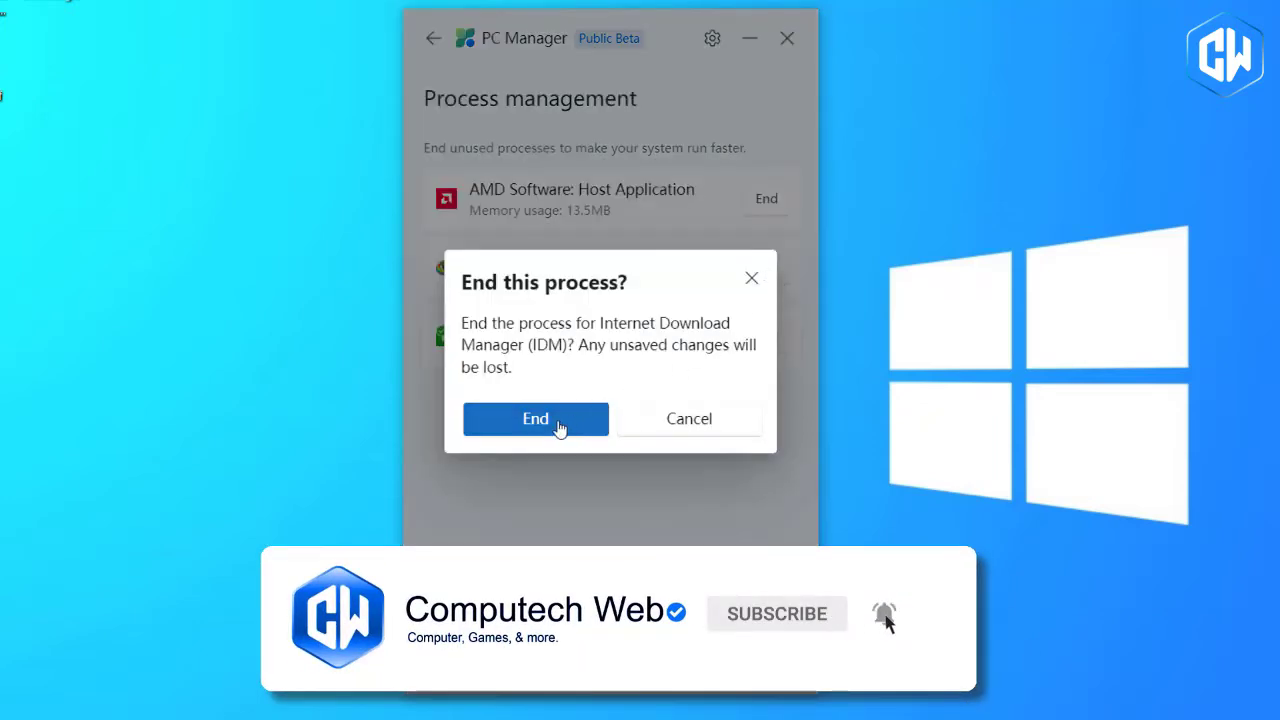
click(559, 427)
click(754, 282)
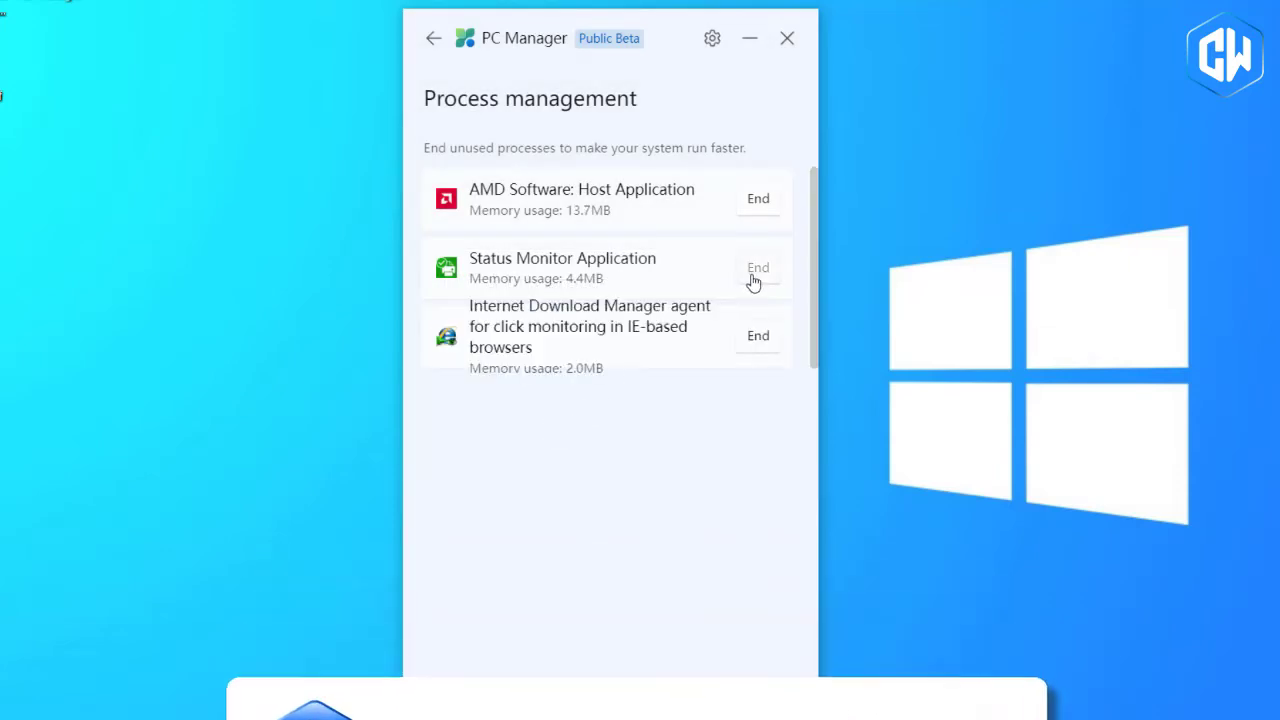
click(562, 427)
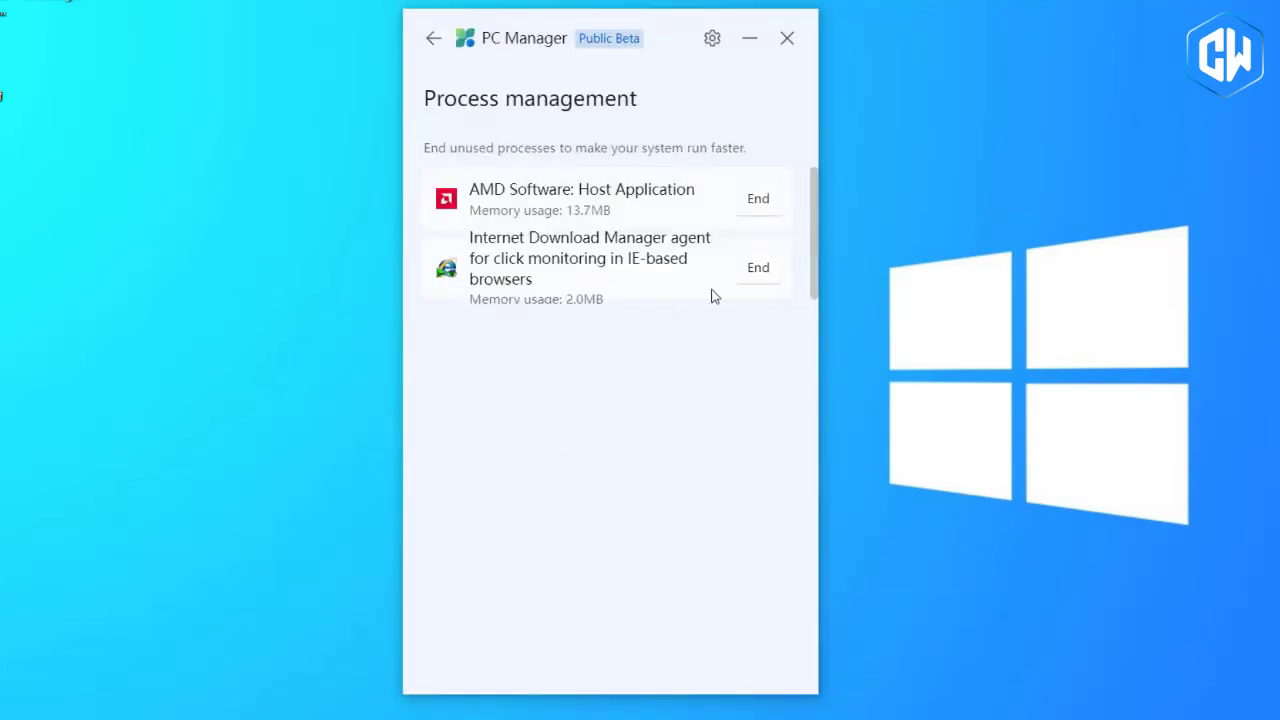
click(756, 268)
click(584, 436)
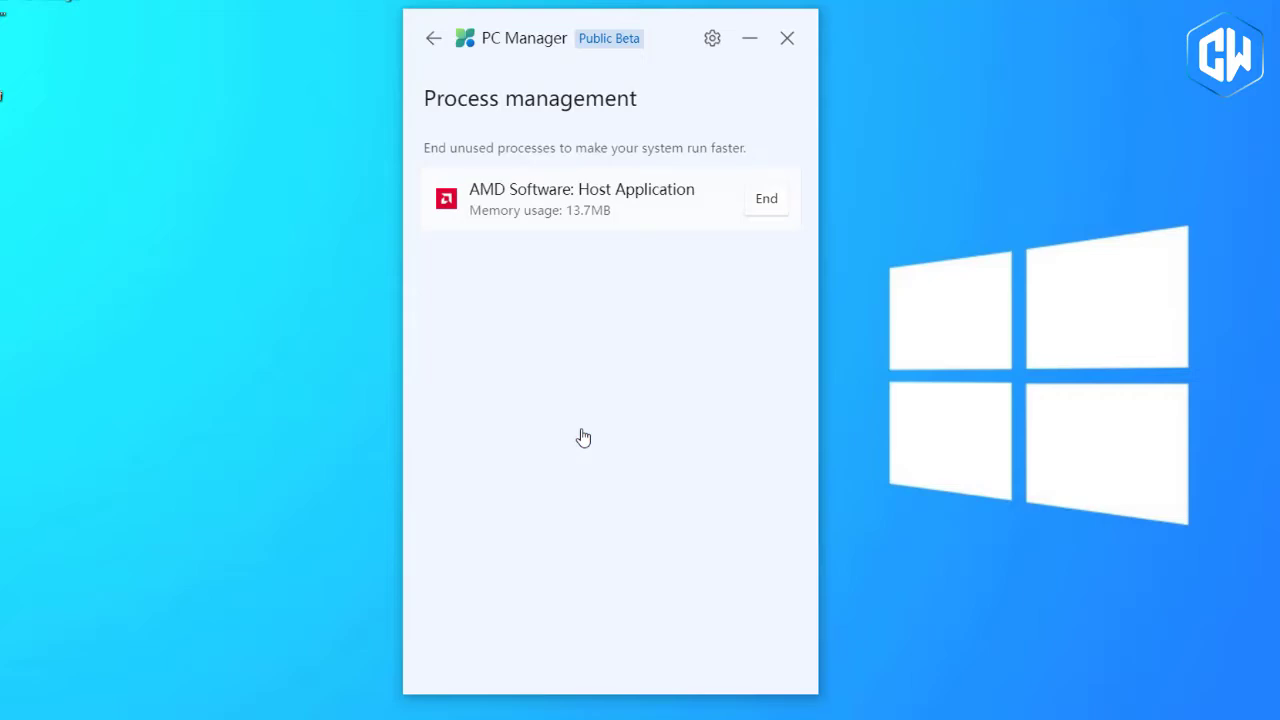
click(433, 38)
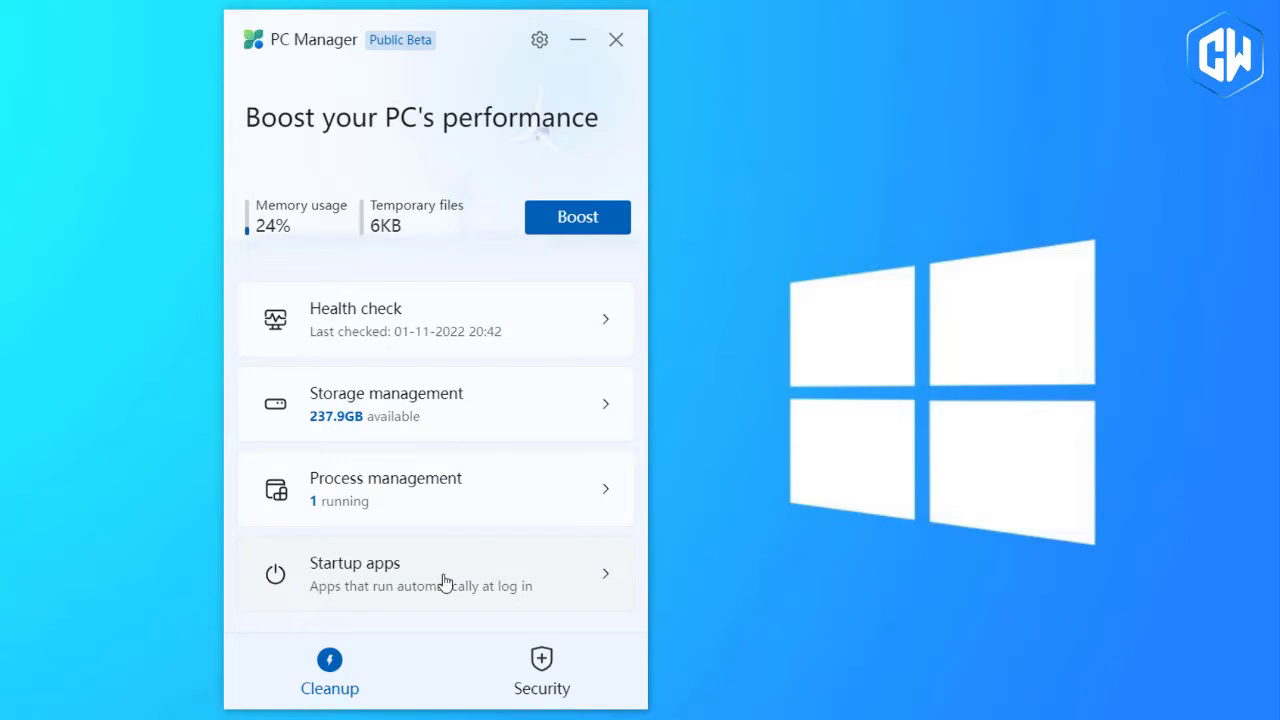
Step: Turn off Microsoft OneDrive and Microsoft Edge in the Startup apps list
click(445, 583)
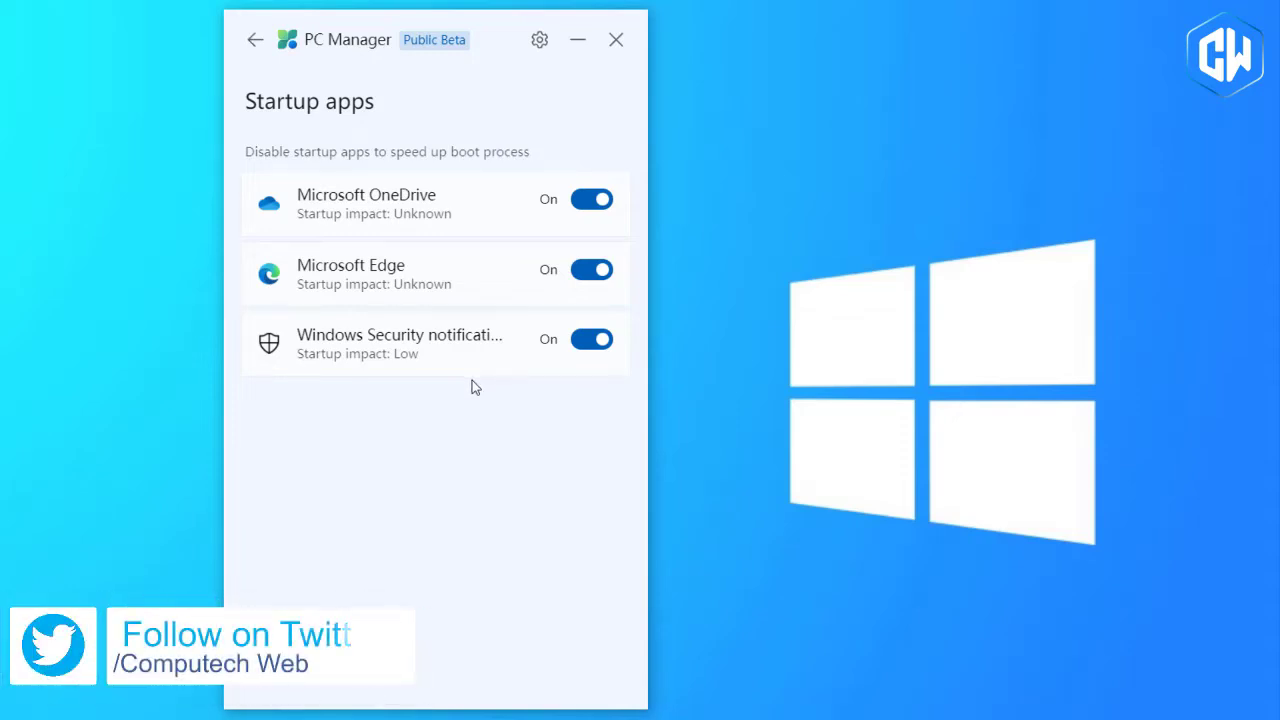
click(592, 205)
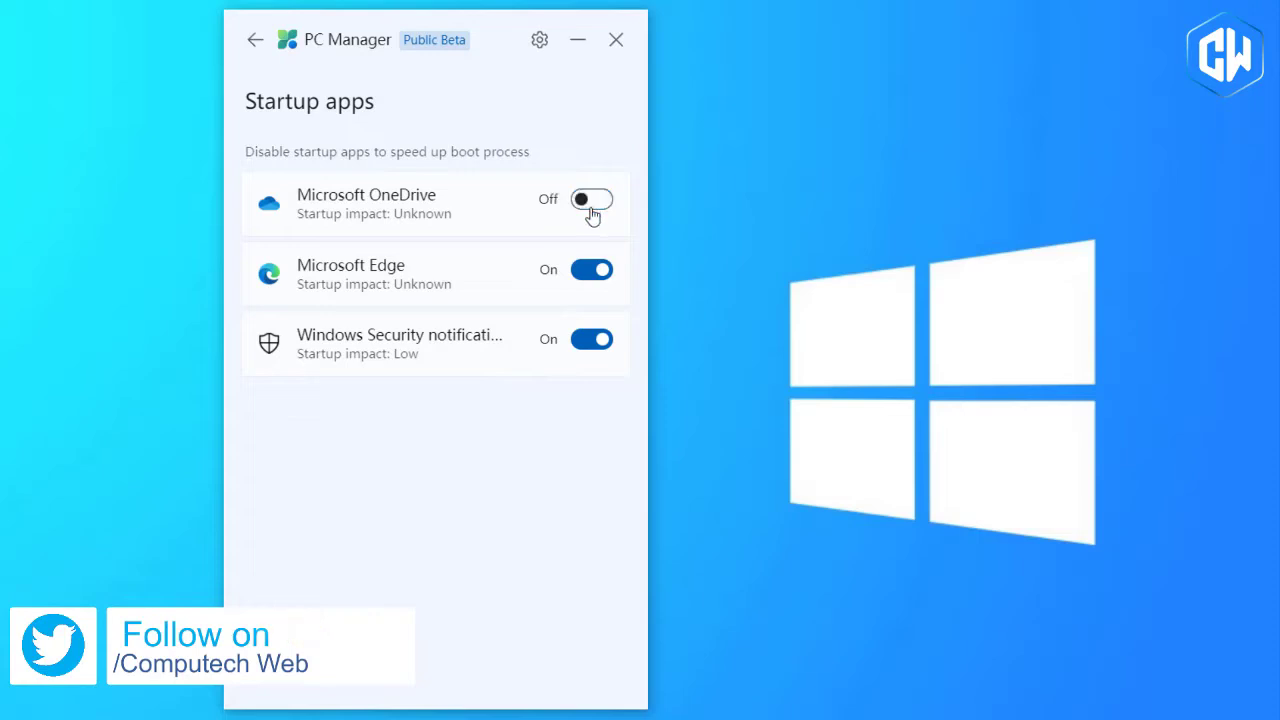
click(588, 272)
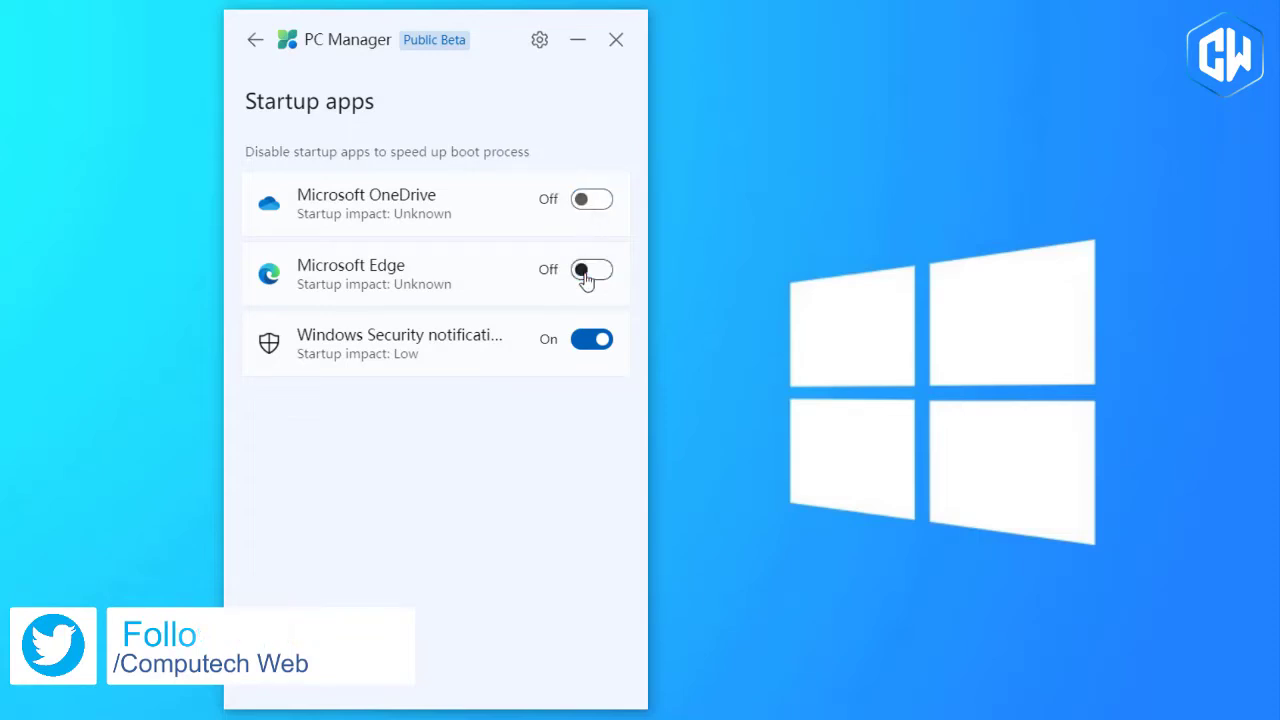
click(255, 42)
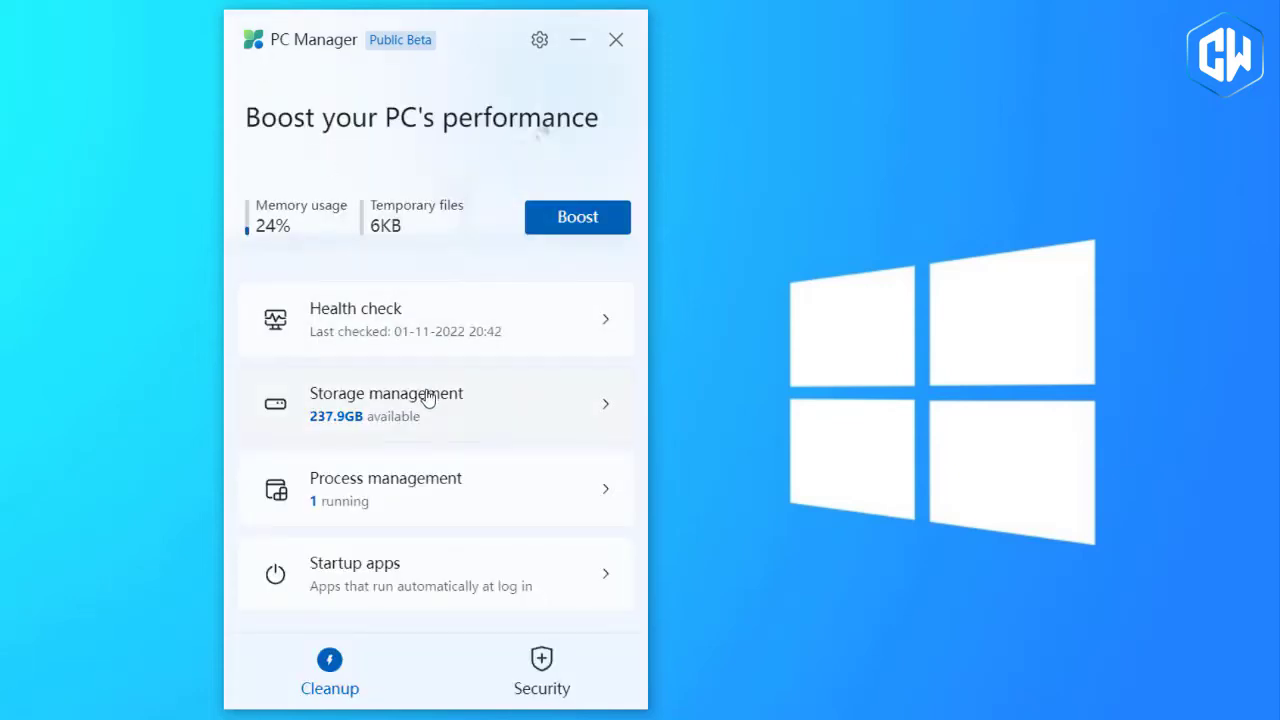
Step: Run a Security threat scan finding no threats, then view the 3 available Windows updates
click(545, 685)
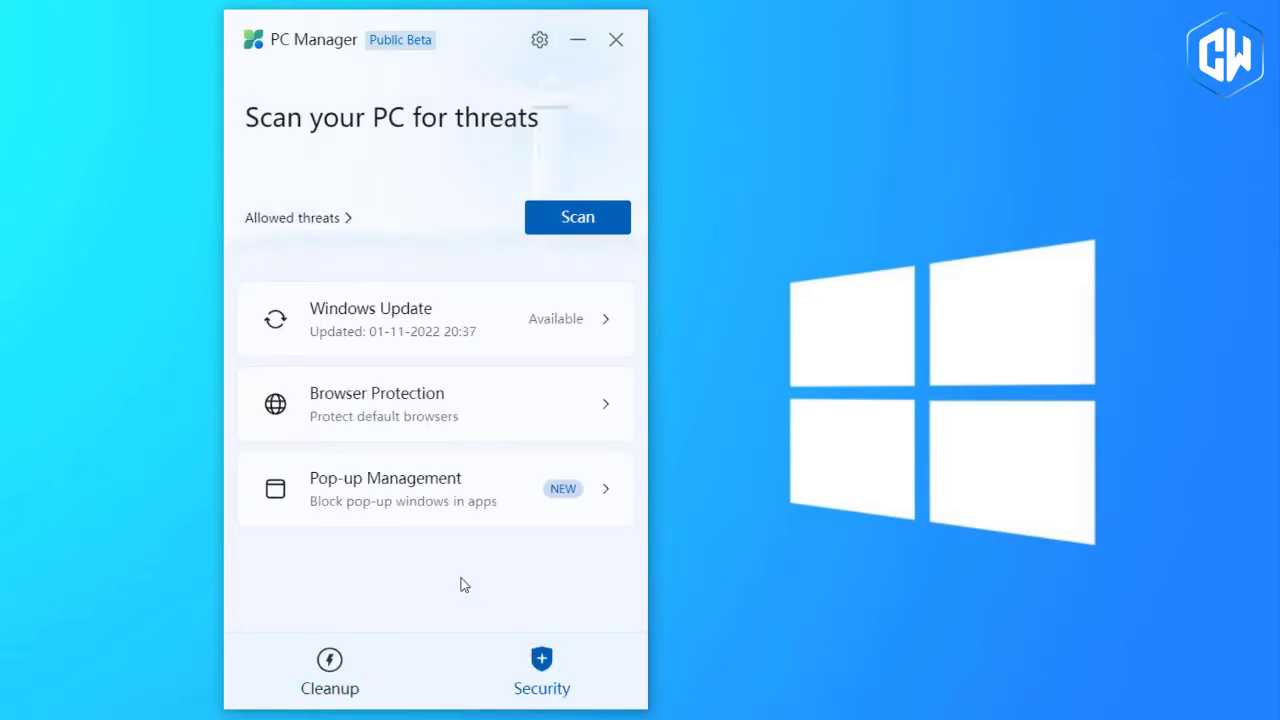
click(580, 220)
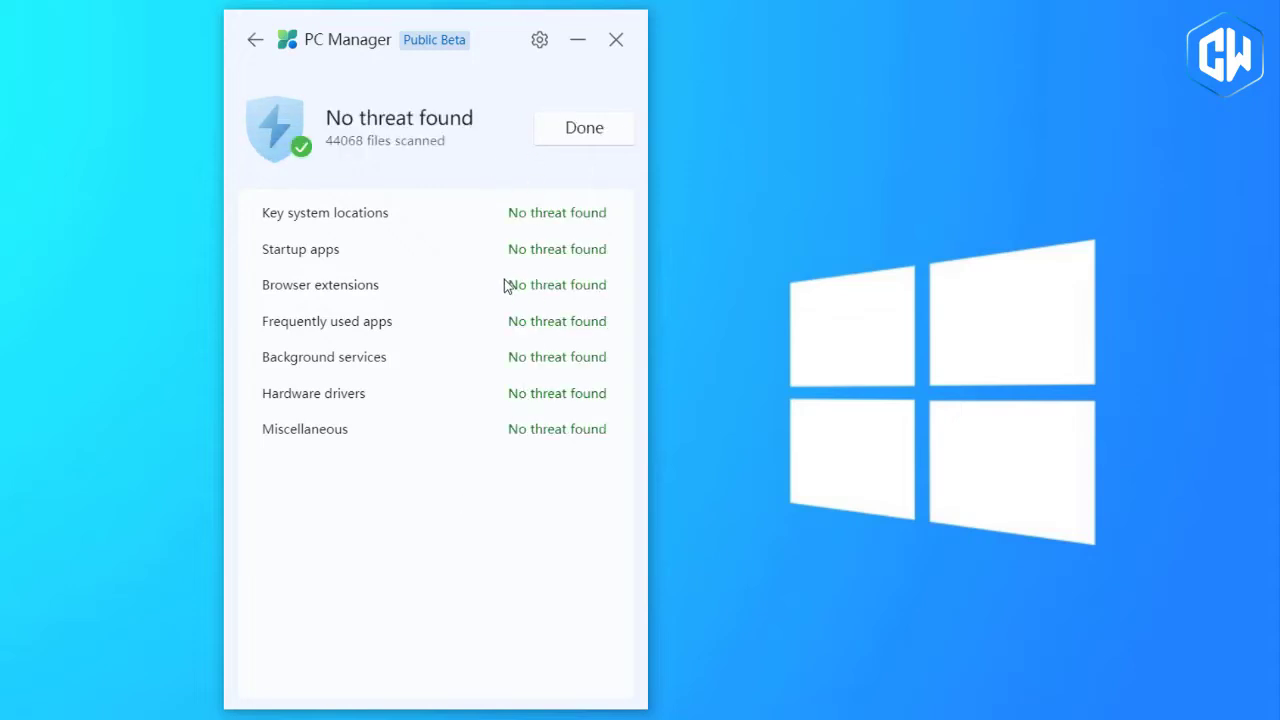
click(578, 128)
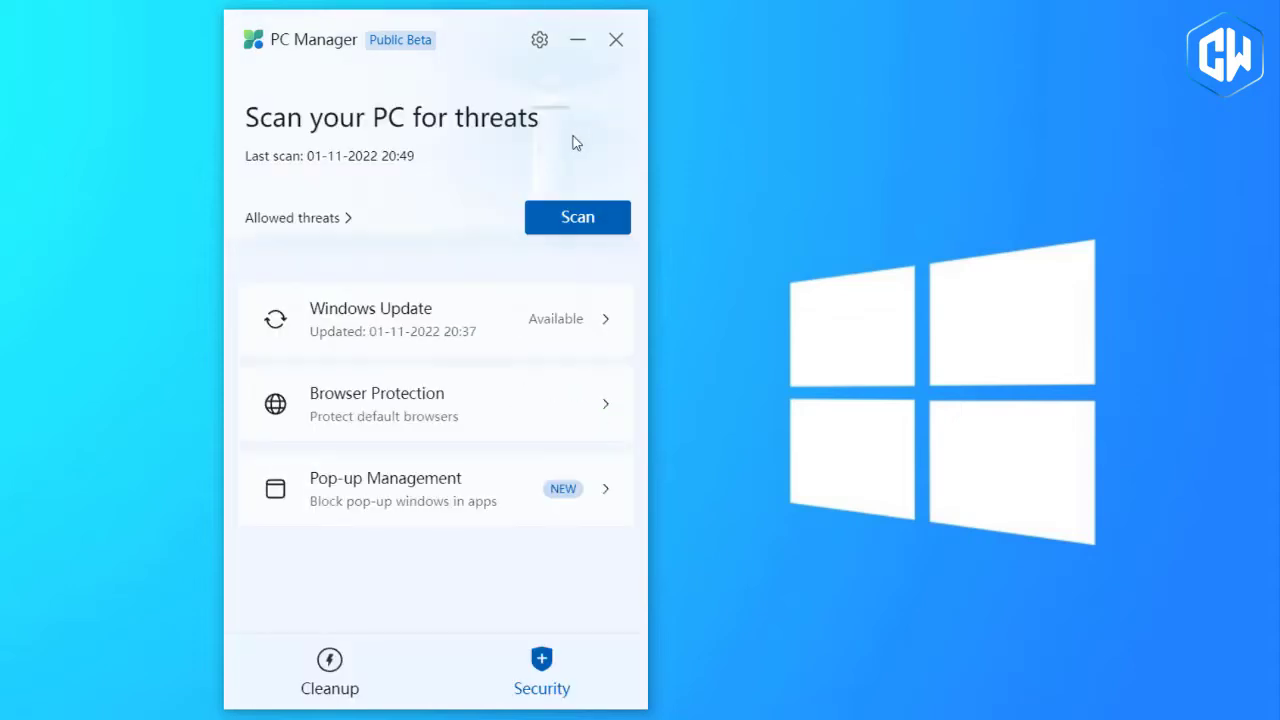
click(394, 343)
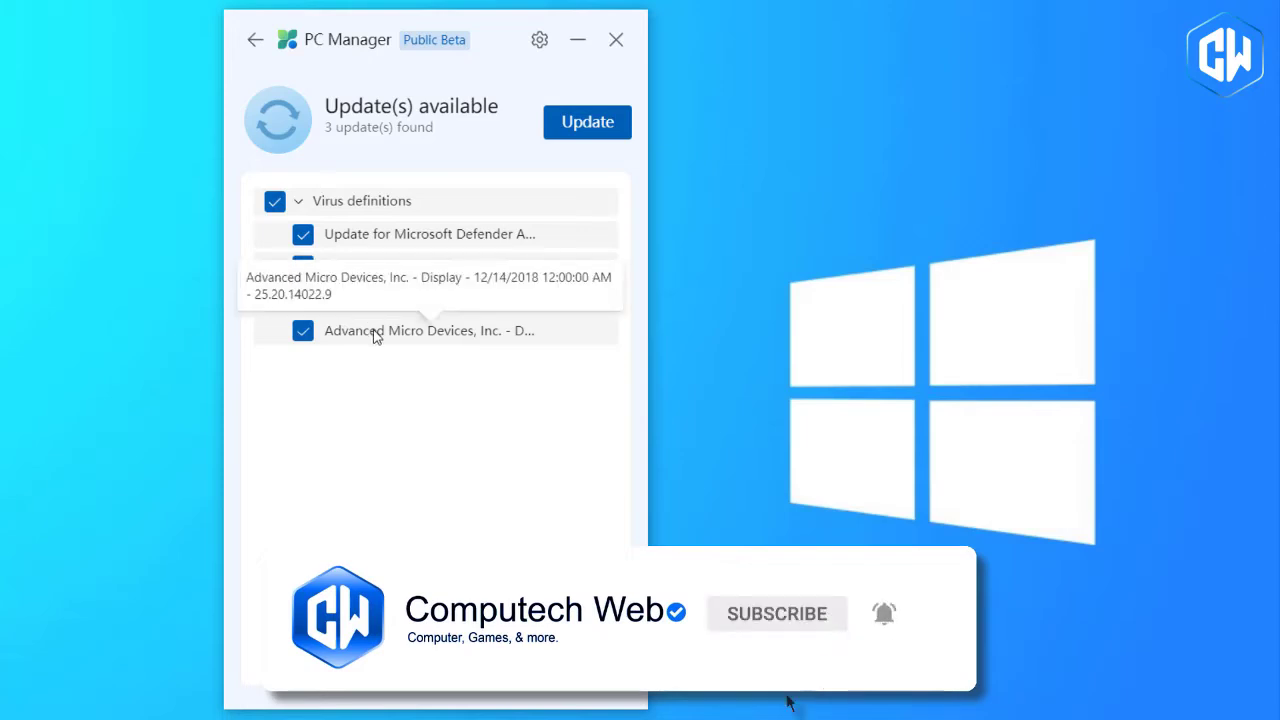
Step: In Browser Protection, switch on 'Block change by malicious apps' to keep Edge as default browser
click(255, 40)
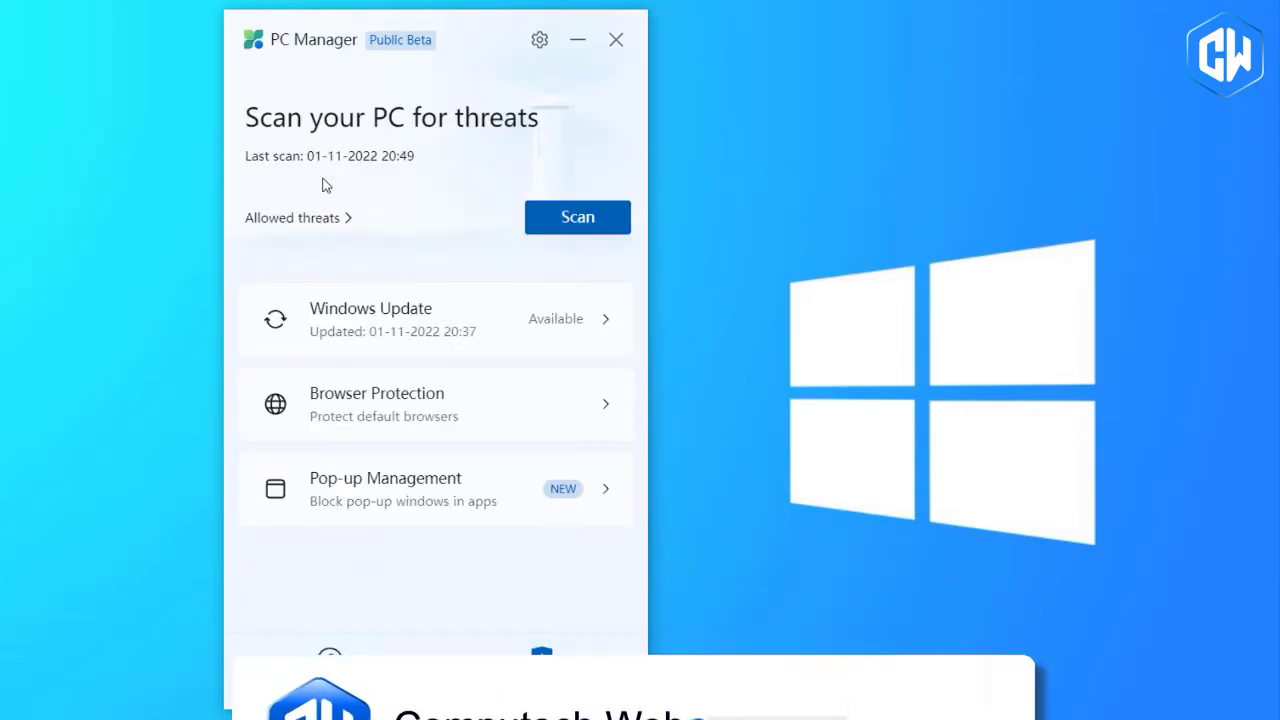
click(407, 428)
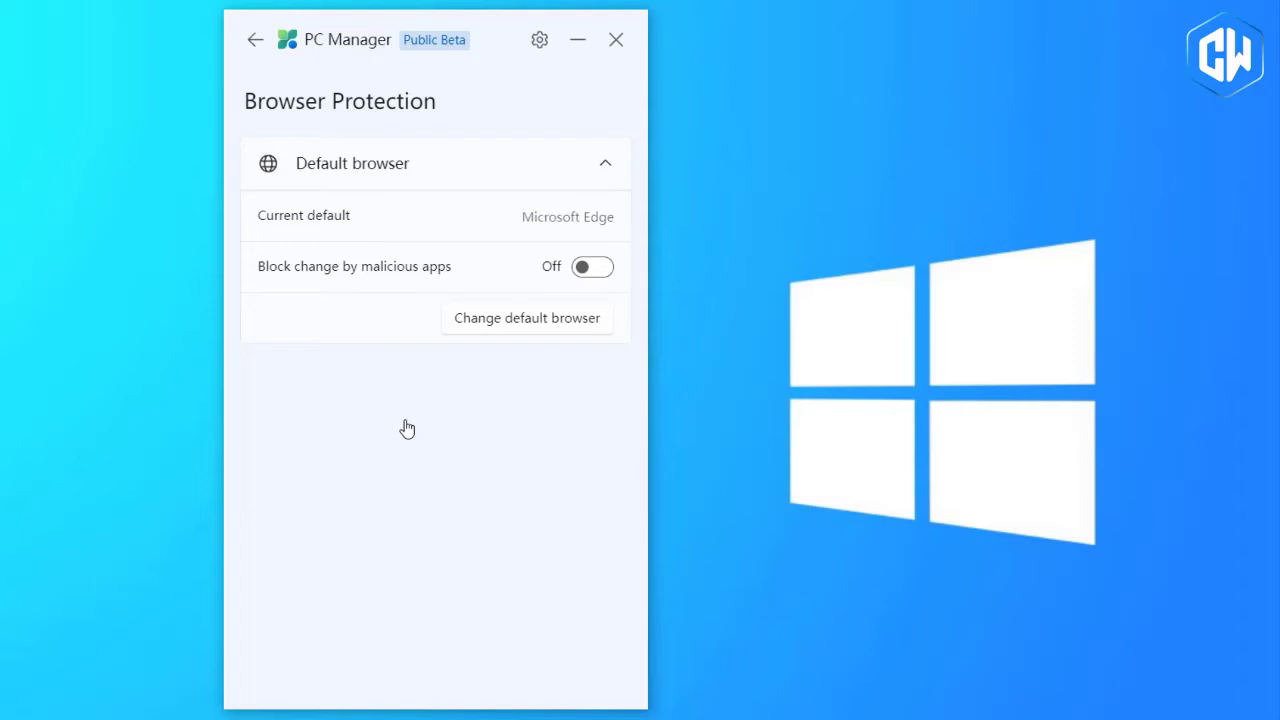
click(593, 276)
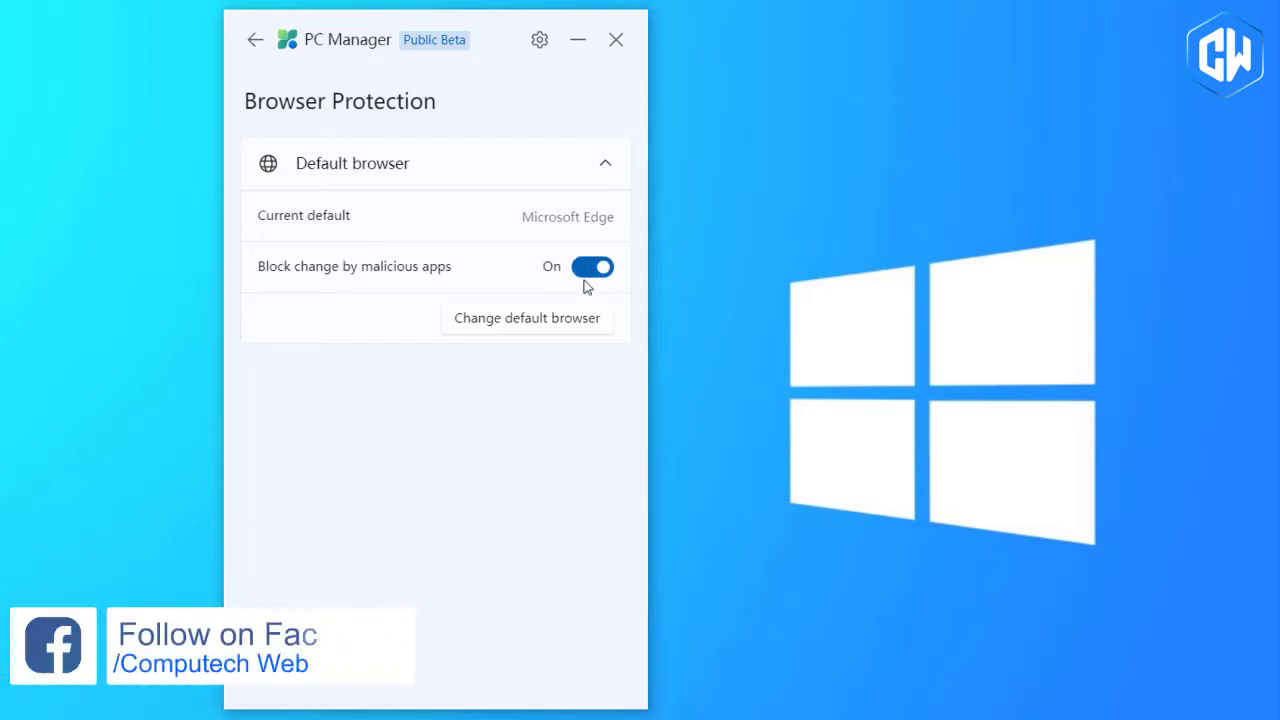
Step: In Pop-up Management, turn on 'Enable pop-up block' and collapse the detected WinRAR entry
click(254, 42)
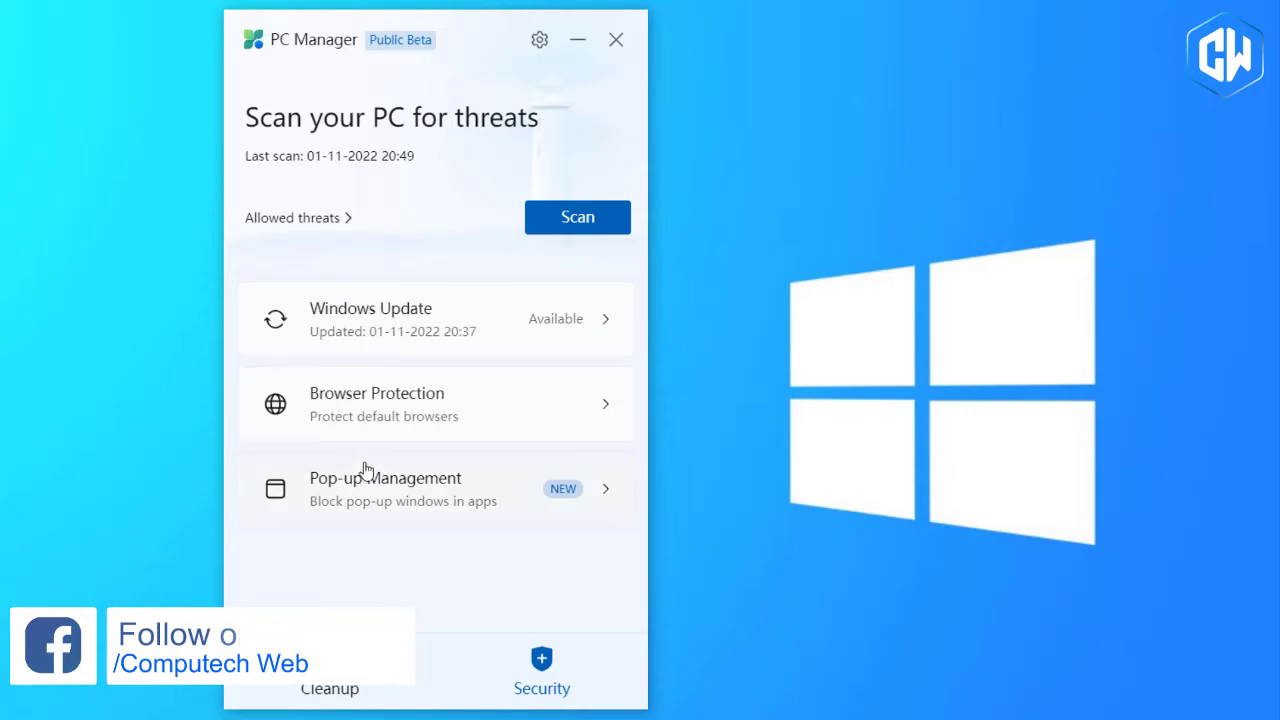
click(371, 500)
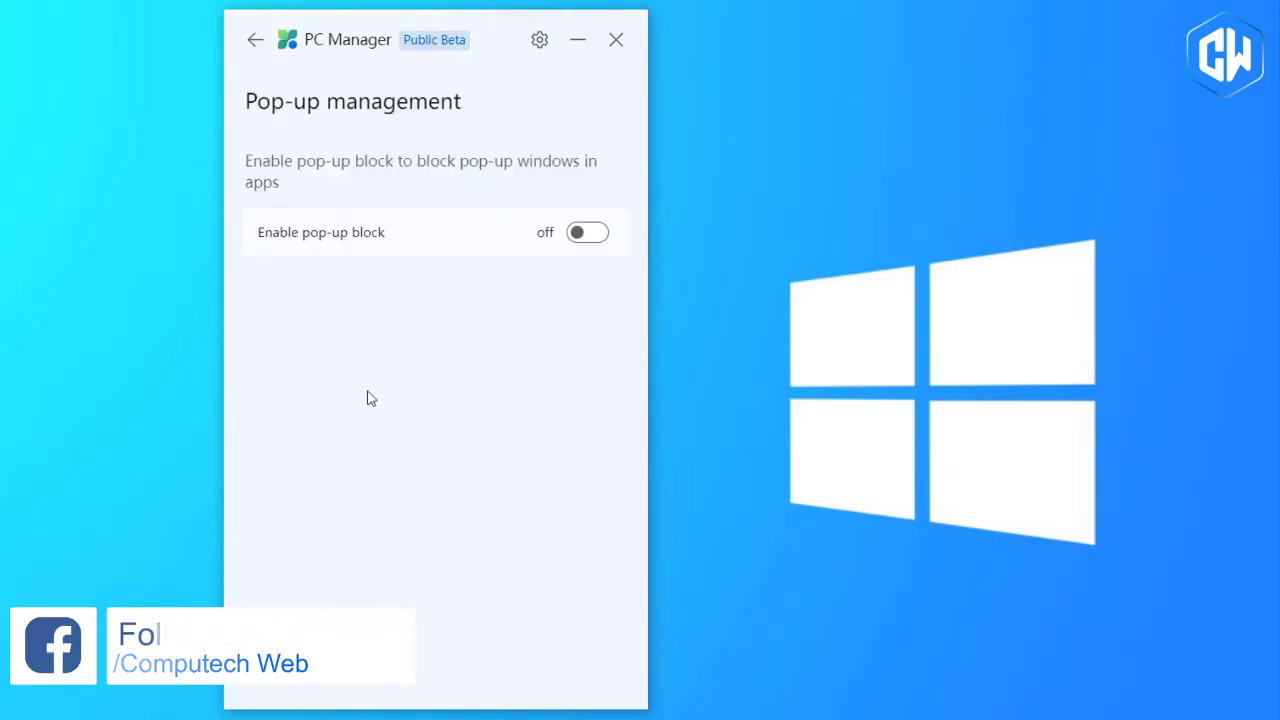
click(584, 236)
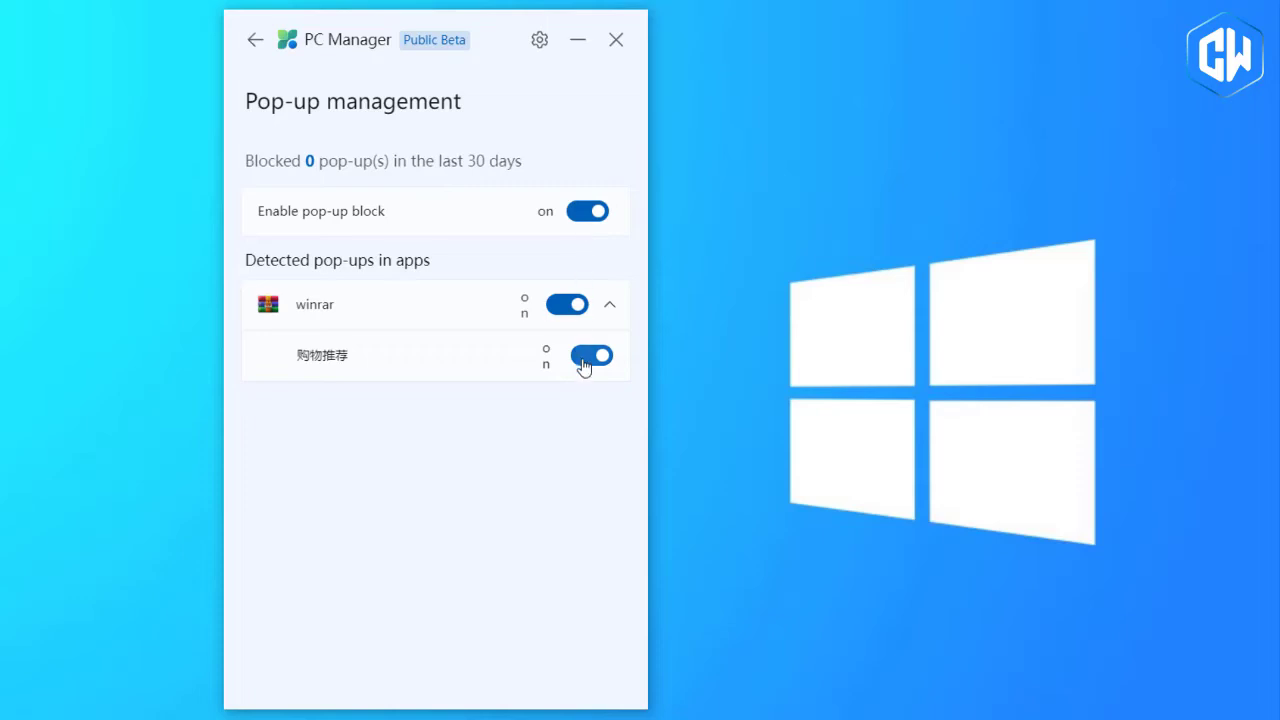
click(609, 306)
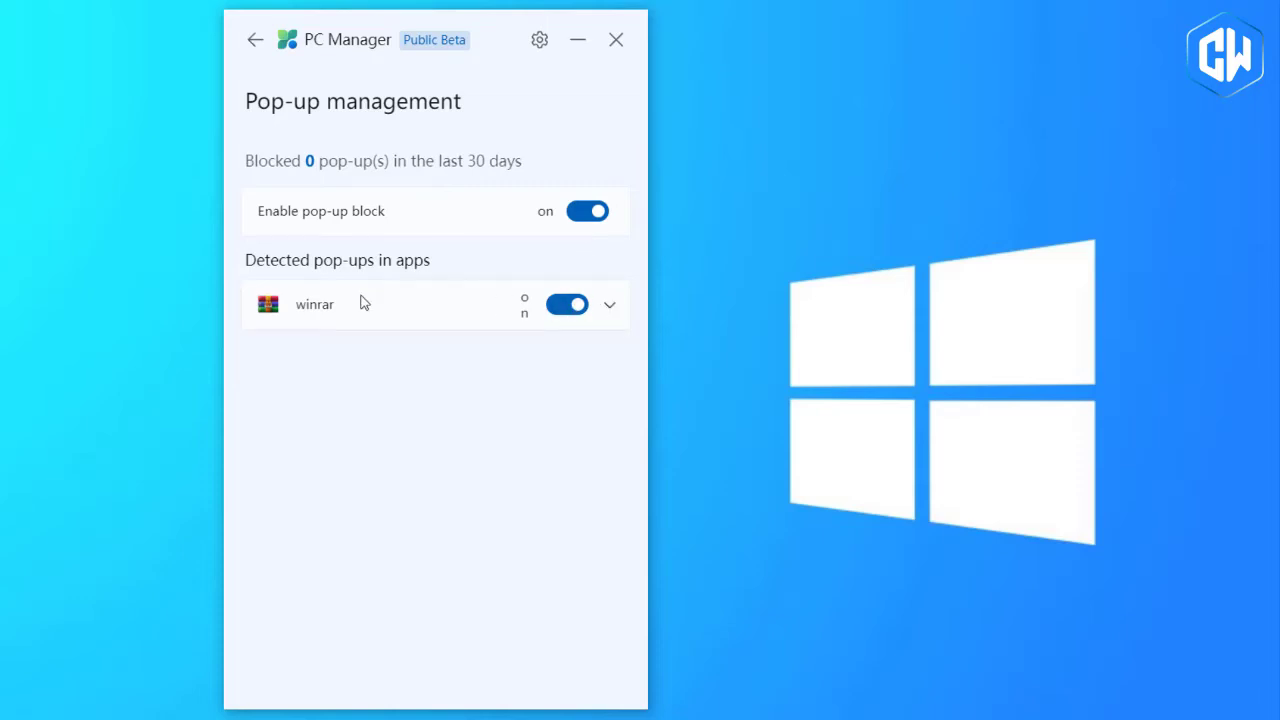